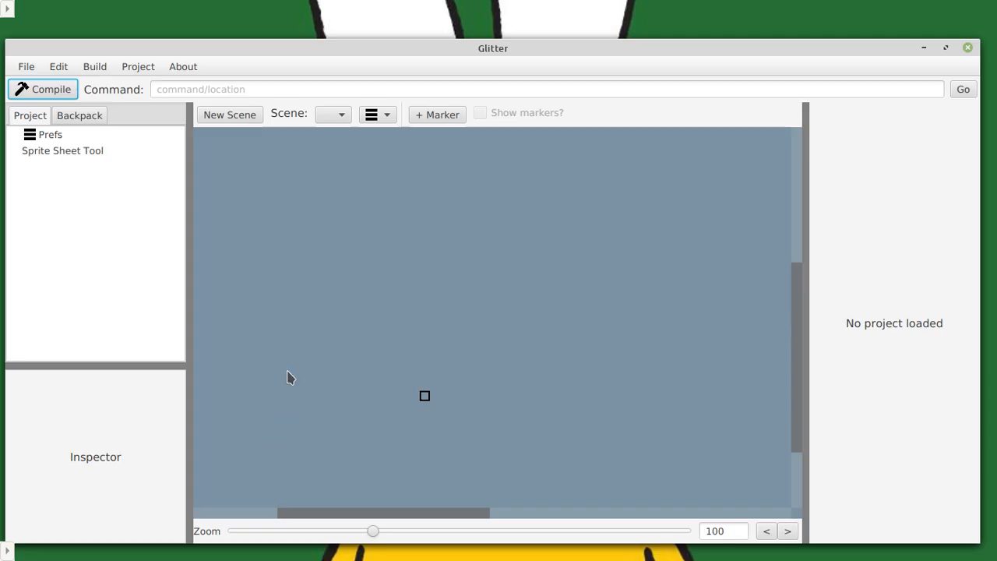
Create a new standard app project.
drag(329, 47, 328, 33)
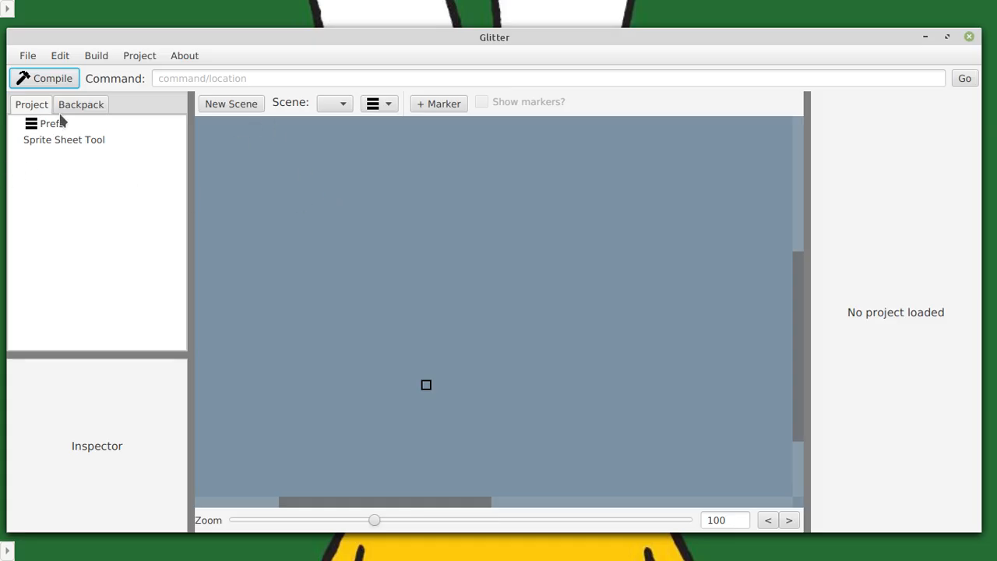
click(27, 55)
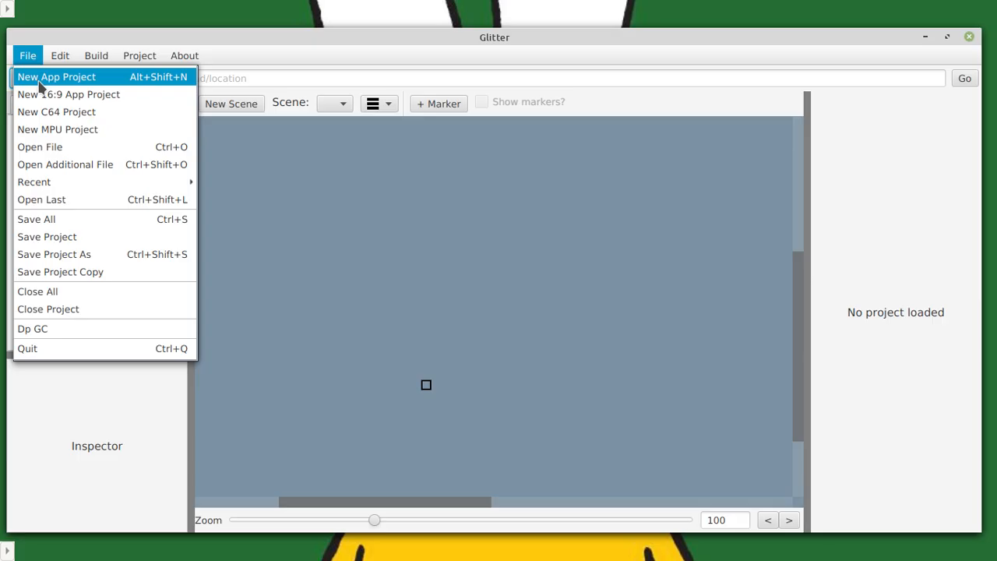
click(40, 78)
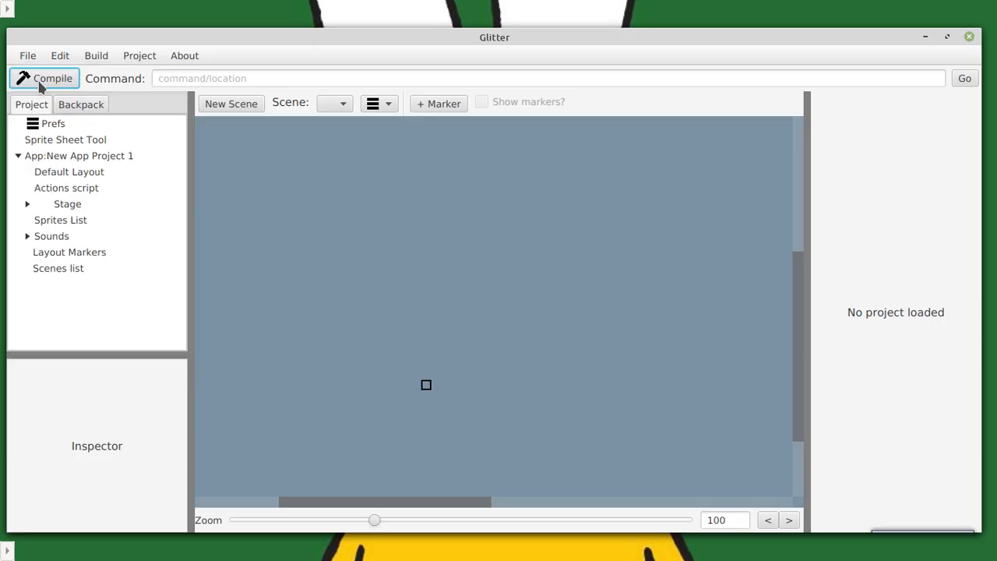
Open the Sprite Sheet Tool and widen its settings area so the full field names and values fit.
click(40, 221)
click(71, 142)
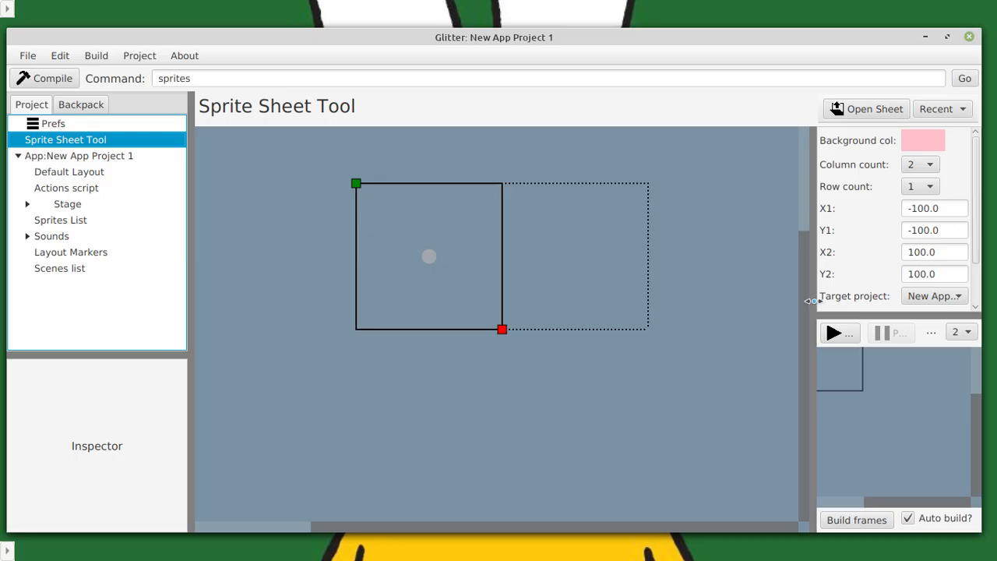
drag(810, 301, 763, 298)
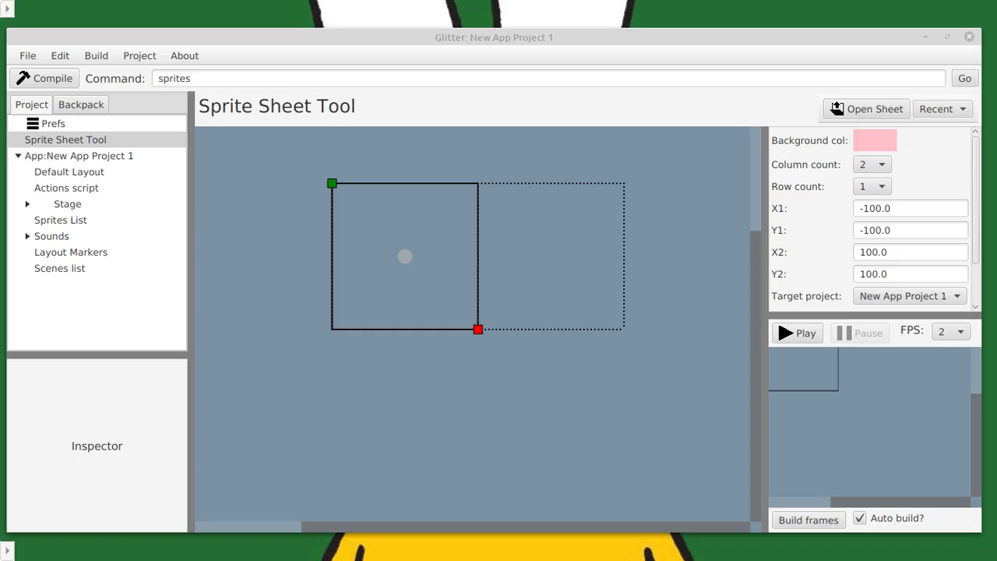
drag(1, 194, 642, 82)
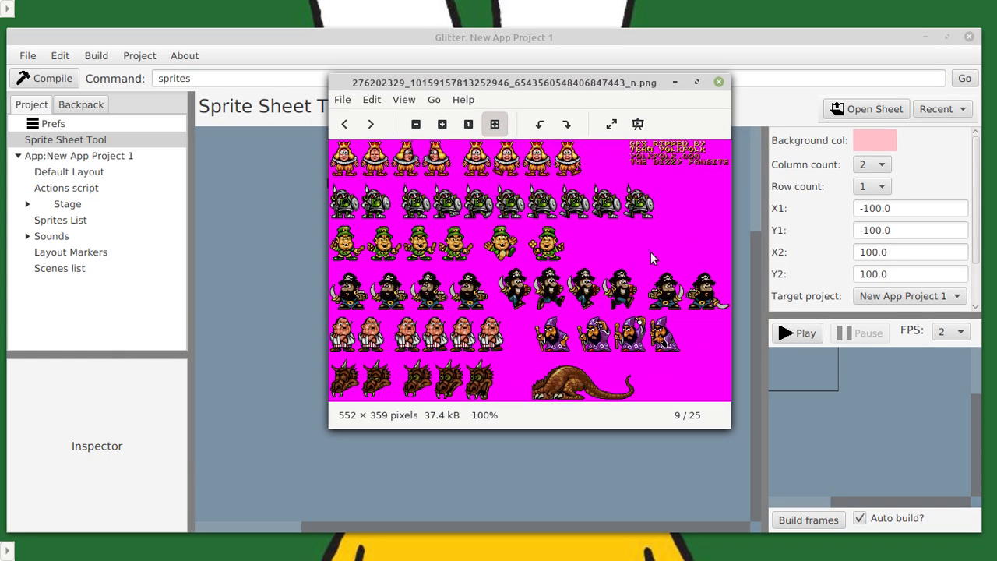
scroll(563, 290, down, 5)
scroll(557, 286, up, 4)
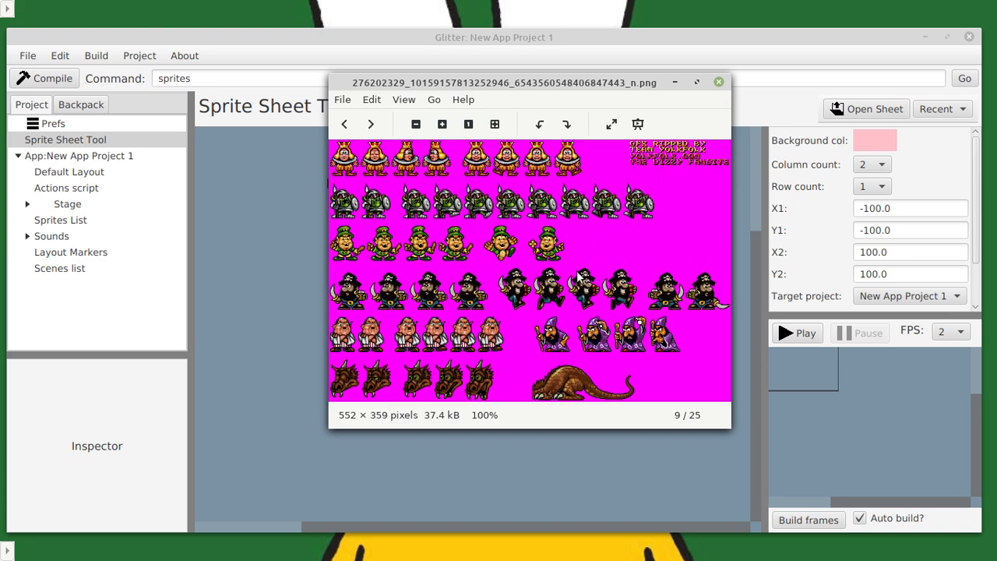
scroll(662, 169, up, 5)
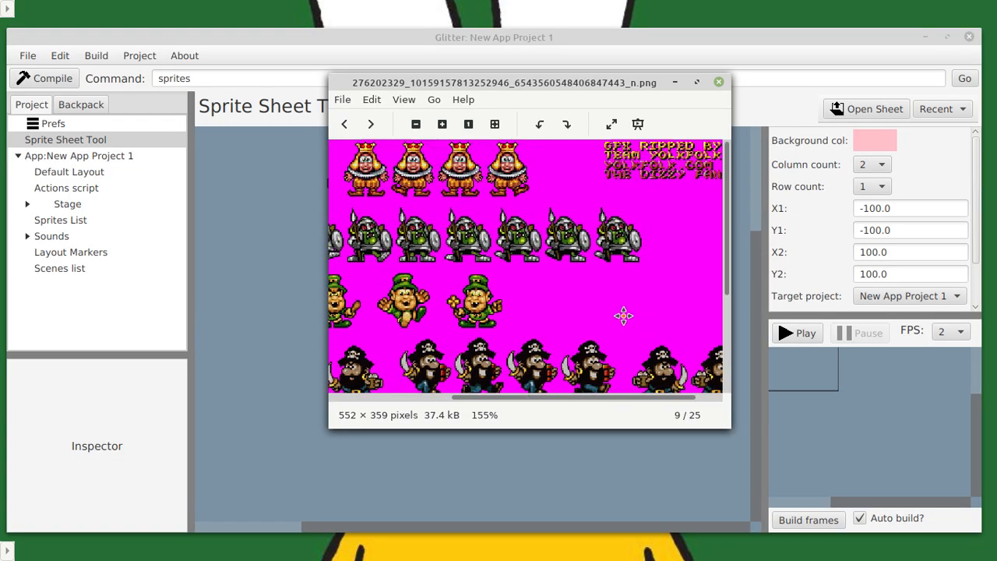
drag(623, 316, 564, 343)
drag(507, 225, 535, 224)
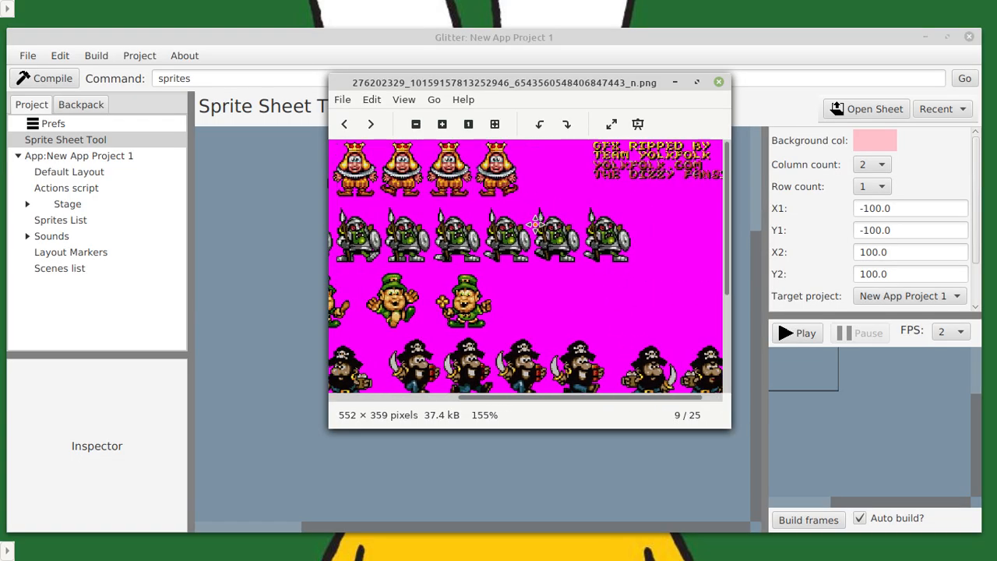
scroll(506, 268, down, 6)
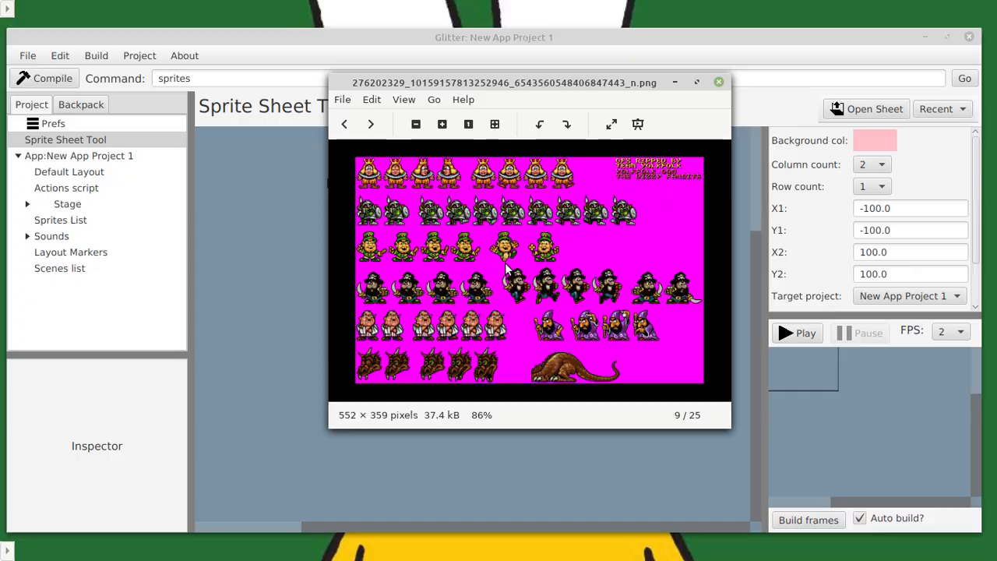
scroll(545, 234, up, 2)
scroll(554, 247, down, 1)
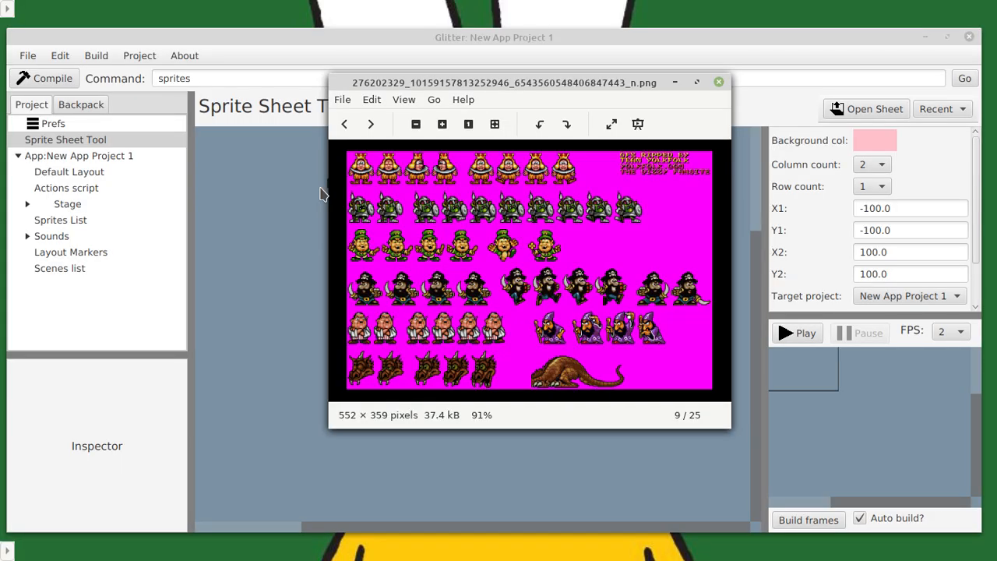
scroll(533, 266, up, 6)
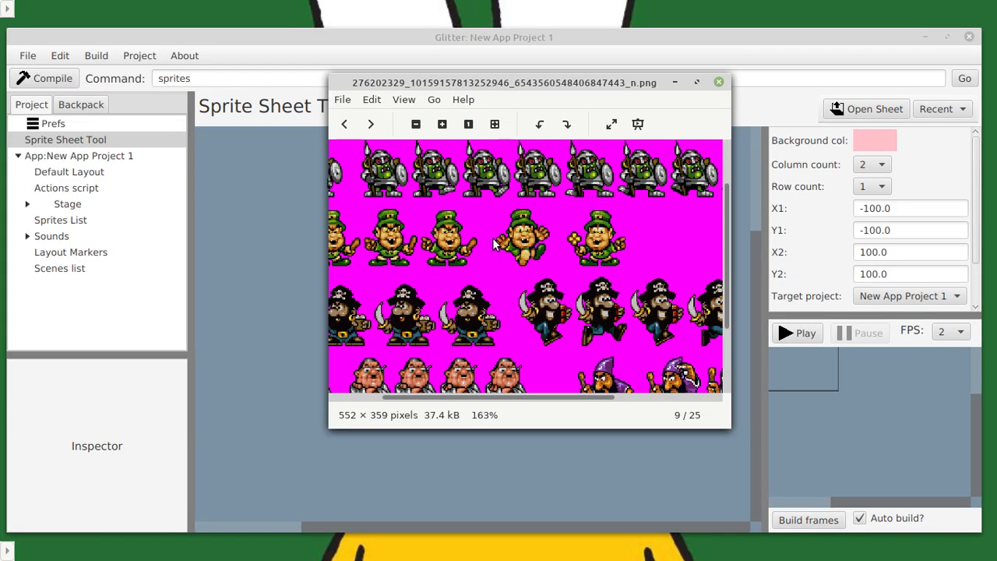
scroll(533, 265, down, 3)
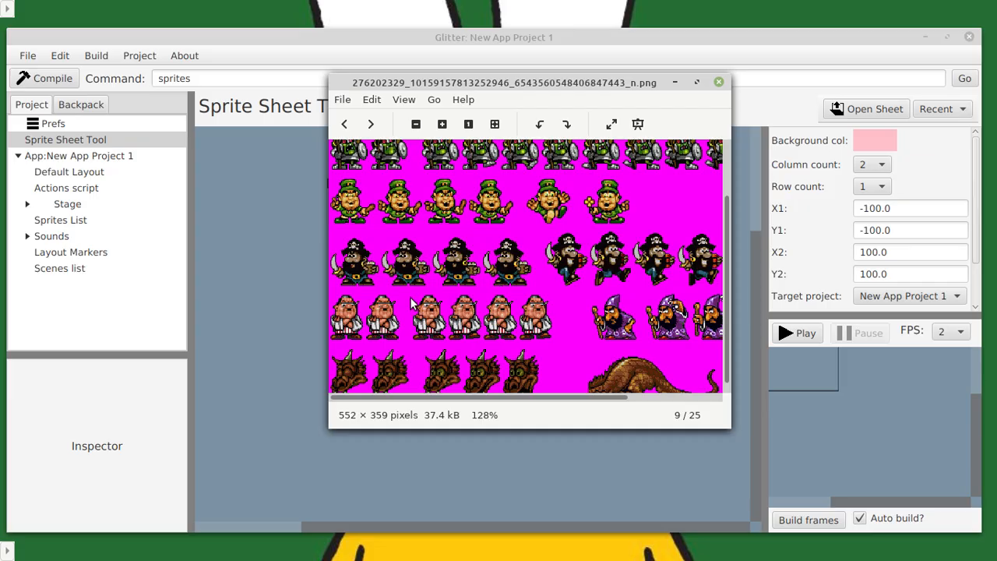
scroll(467, 241, down, 3)
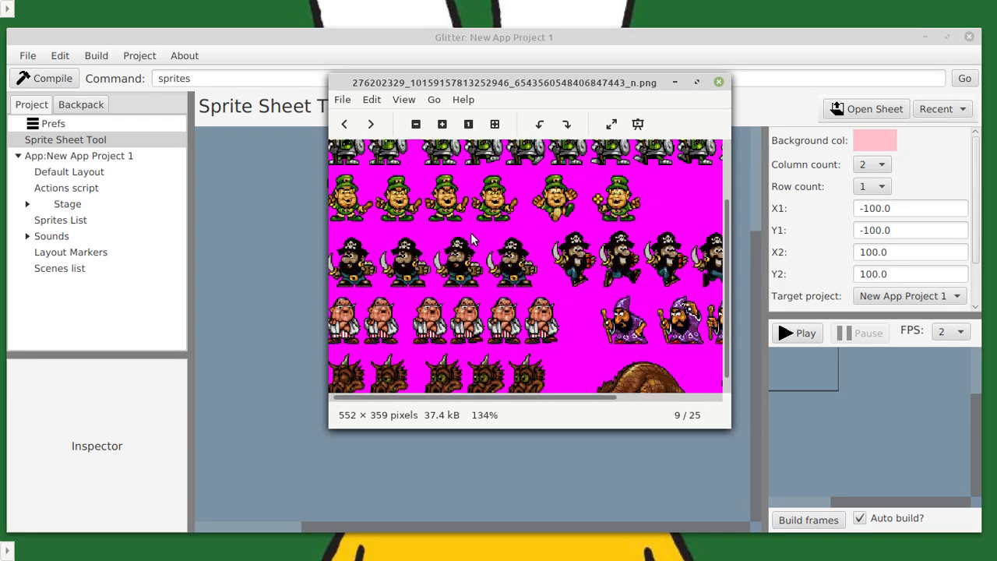
scroll(615, 237, up, 5)
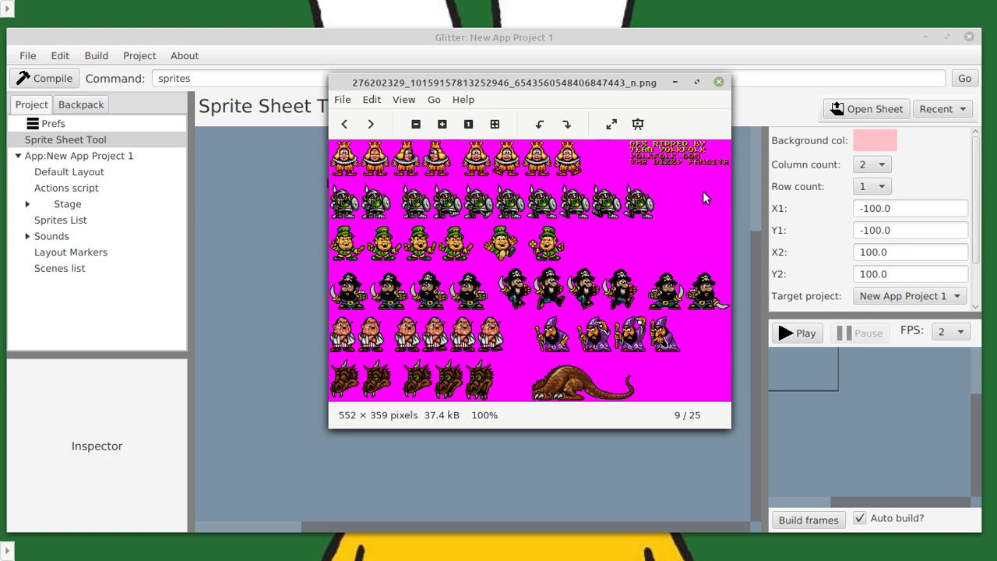
click(717, 84)
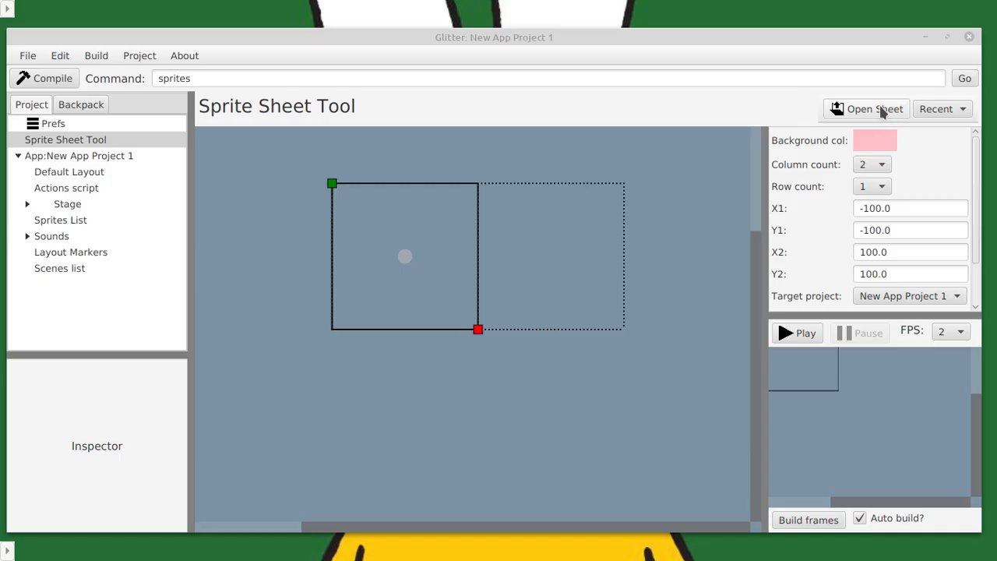
Review the default folders in the preferences and the project details of New App Project 1.
click(53, 124)
scroll(330, 352, down, 15)
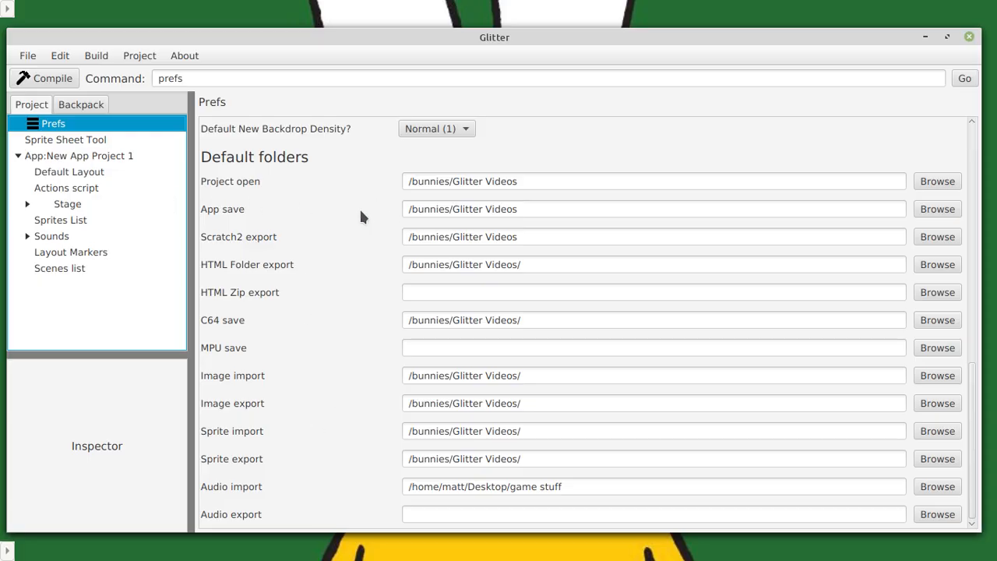
scroll(362, 206, up, 15)
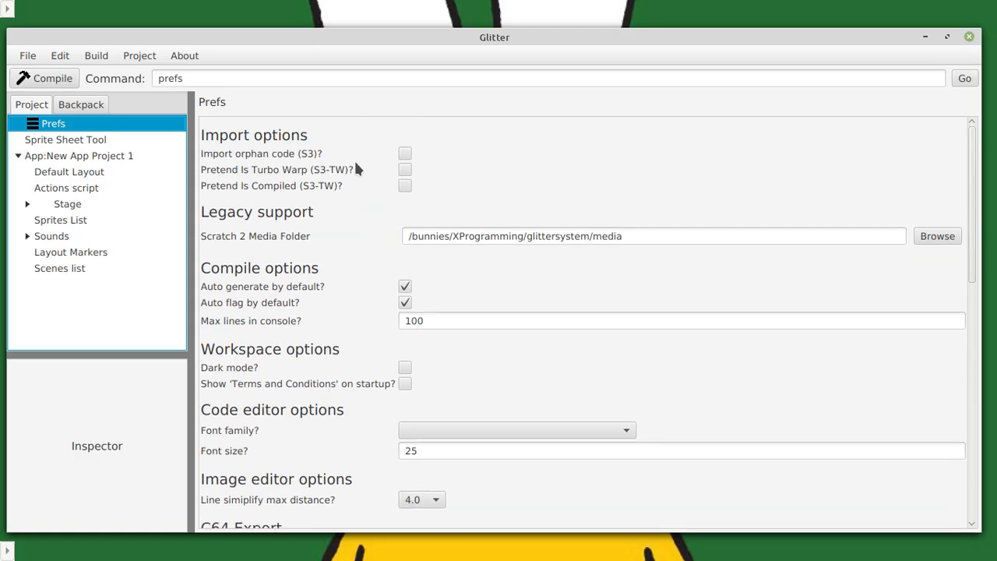
click(86, 158)
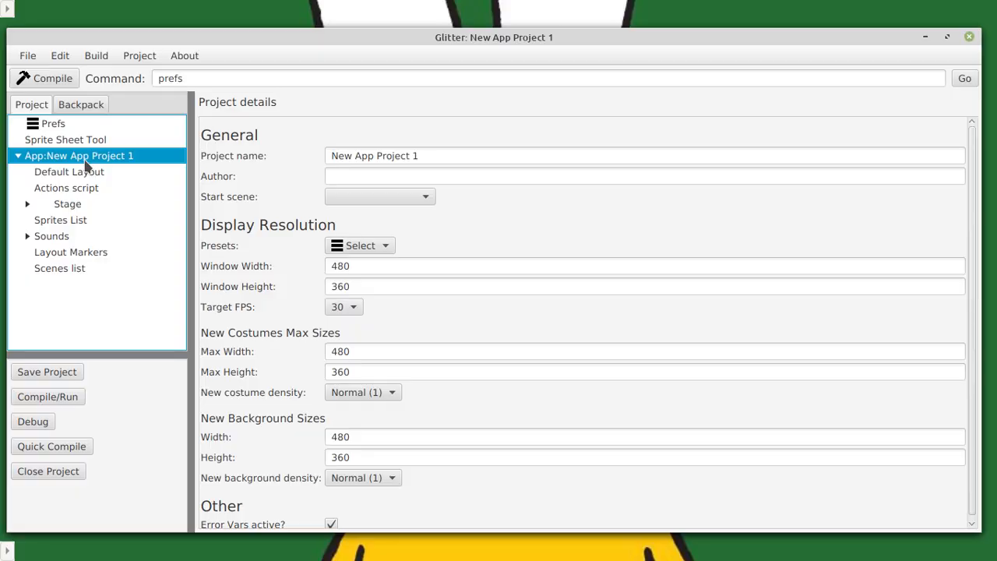
Load the recently used PNG sheet from /bunnies/XProgramming into the Sprite Sheet Tool.
click(97, 139)
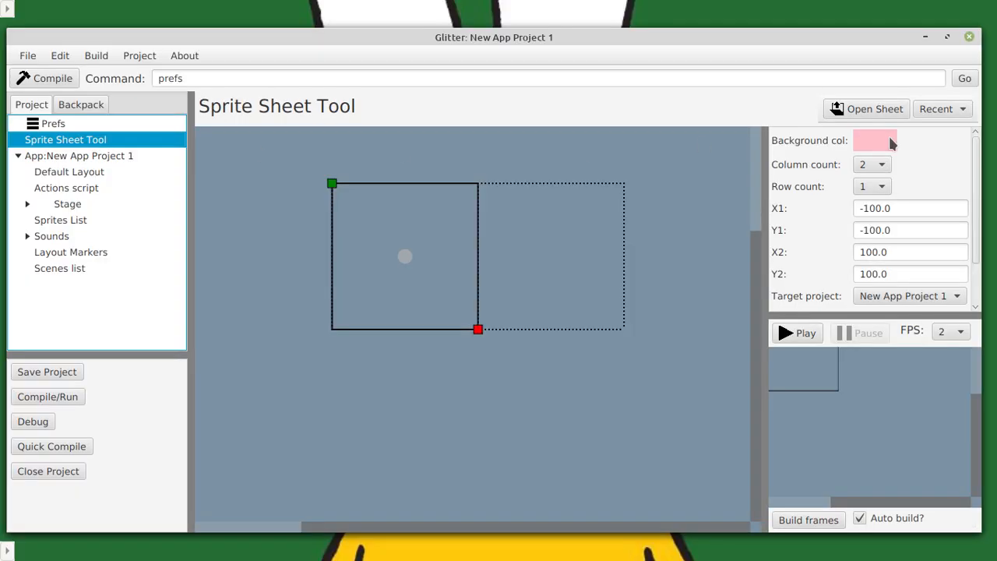
click(941, 110)
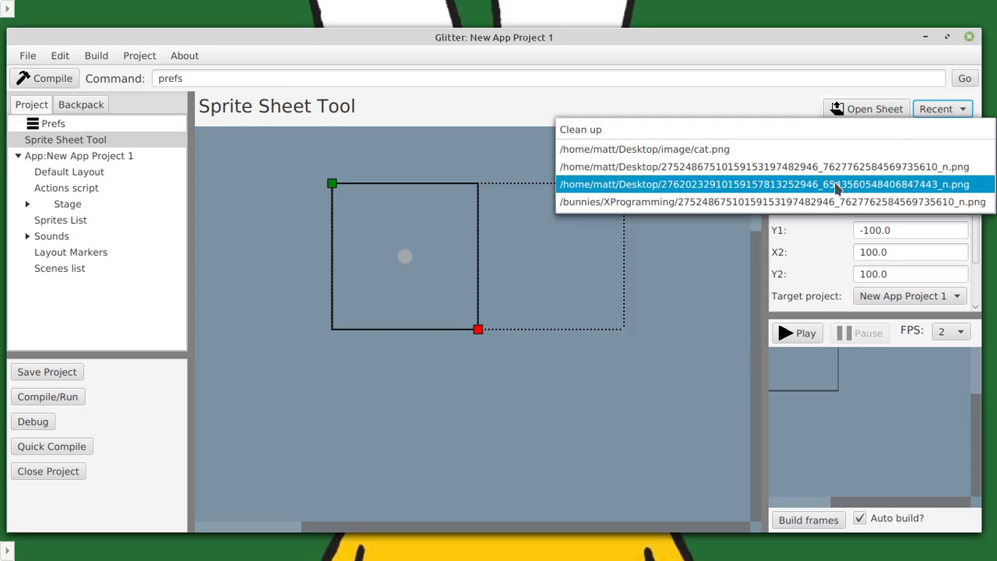
click(835, 203)
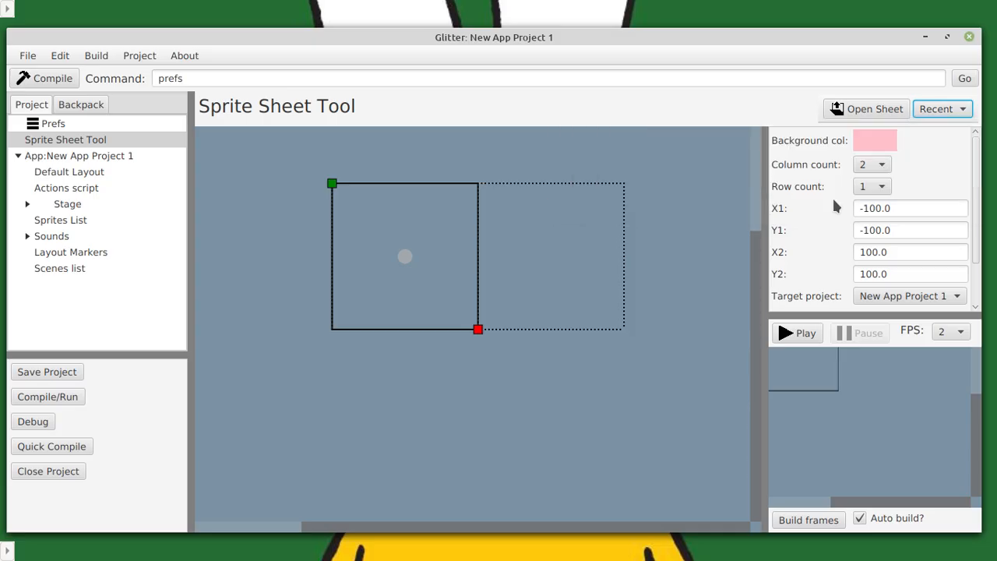
Fit the first frame tightly around the downward-tilting cart sprite, with corners at about -74, -23 and -107, -56.
scroll(456, 319, down, 1)
scroll(455, 320, up, 1)
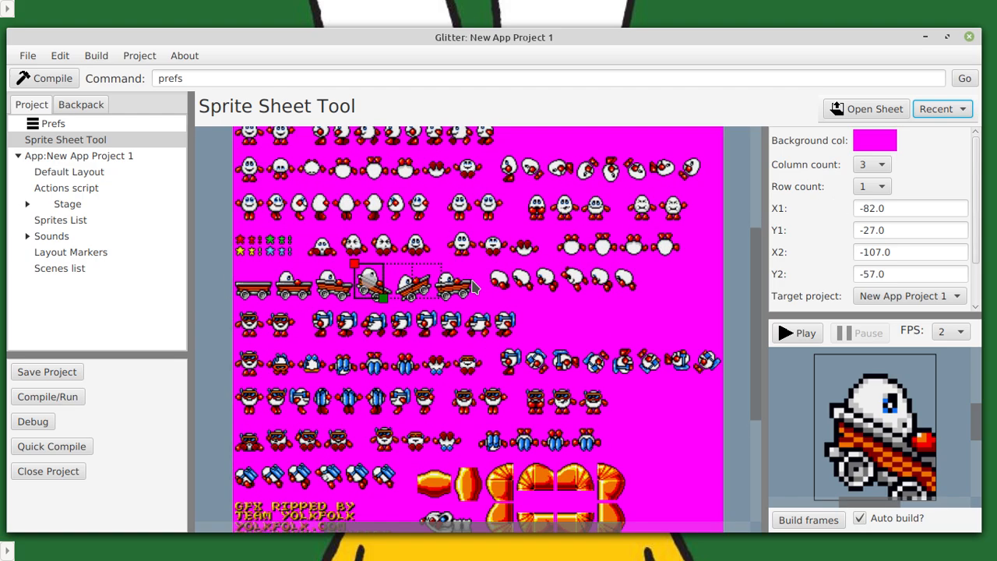
scroll(458, 288, up, 3)
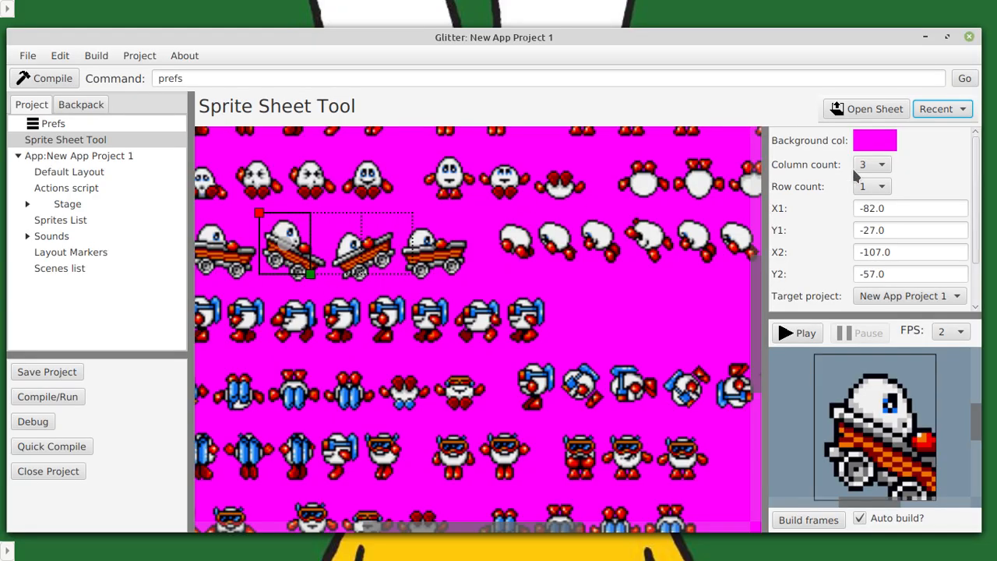
drag(314, 278, 330, 286)
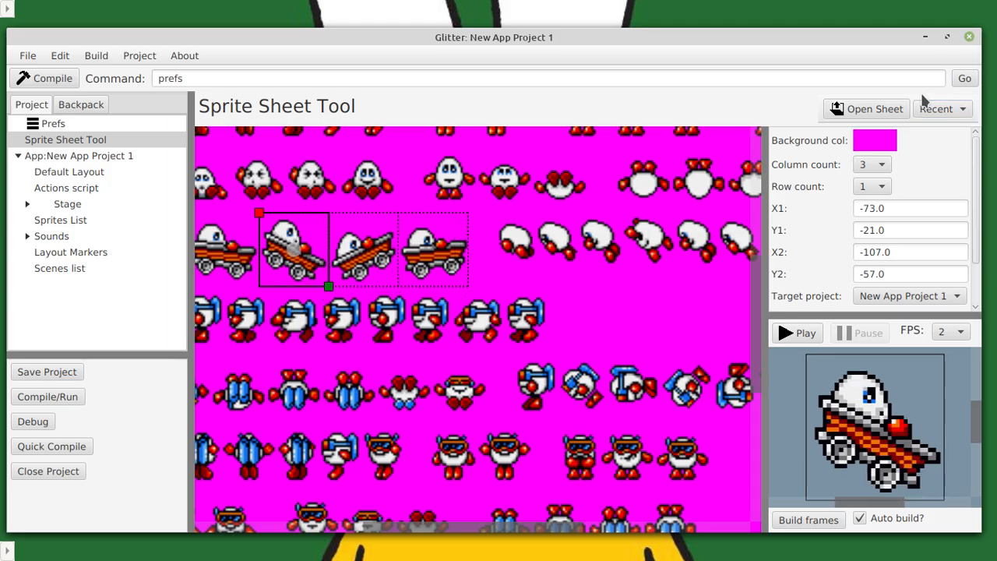
click(941, 110)
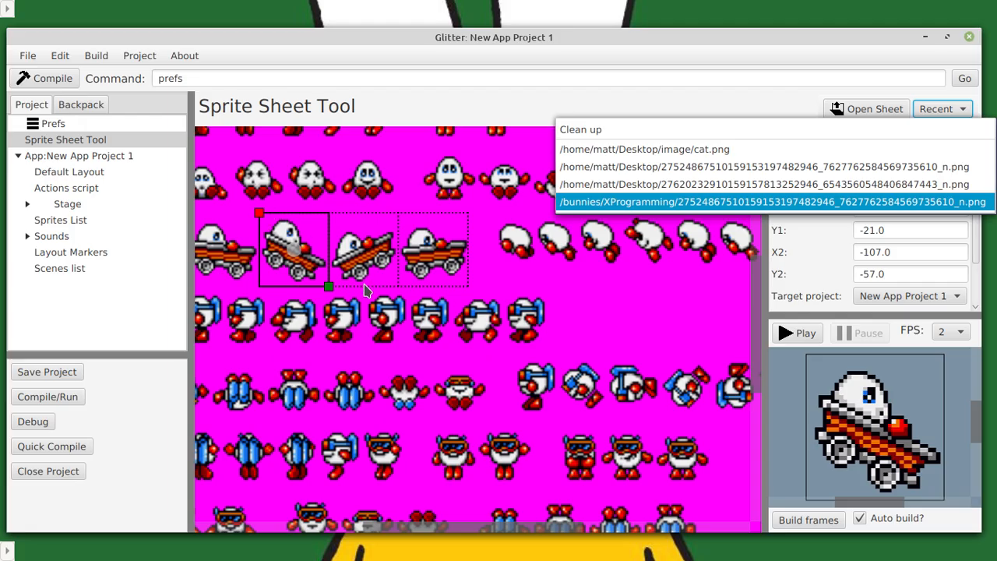
click(496, 297)
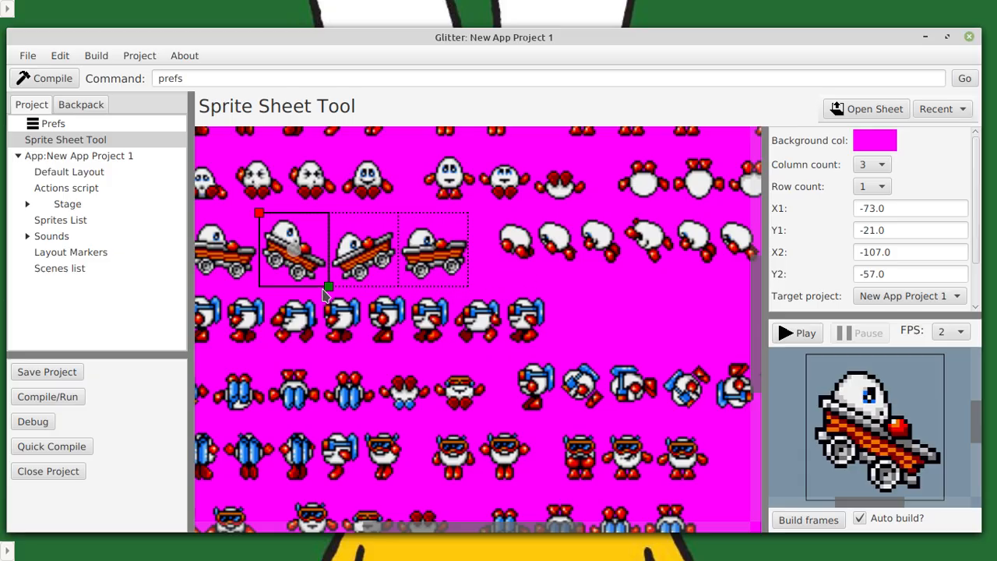
mouse_move(259, 214)
mouse_down()
mouse_move(273, 231)
mouse_move(260, 218)
mouse_up()
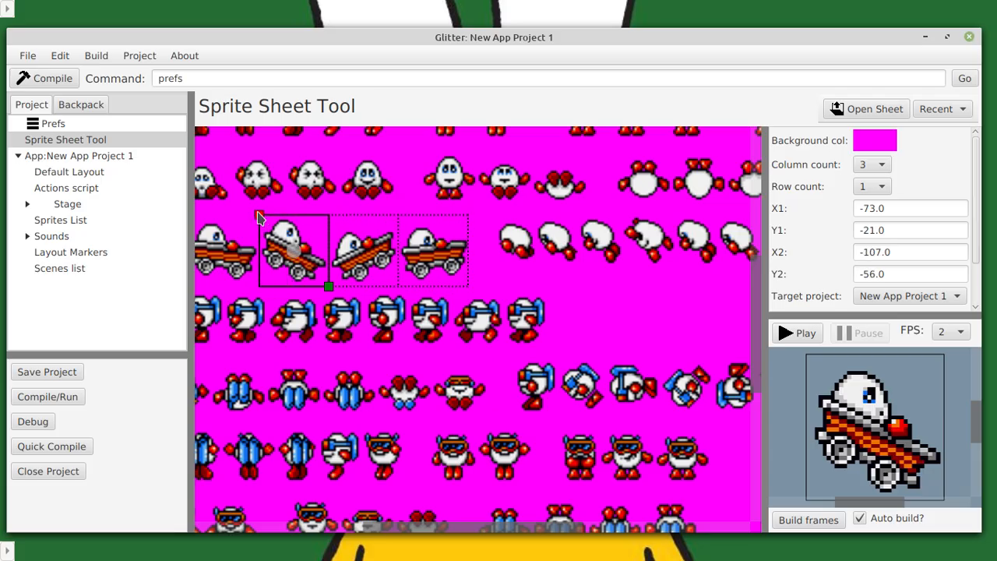
mouse_move(329, 289)
mouse_down()
mouse_move(329, 315)
mouse_move(325, 282)
mouse_up()
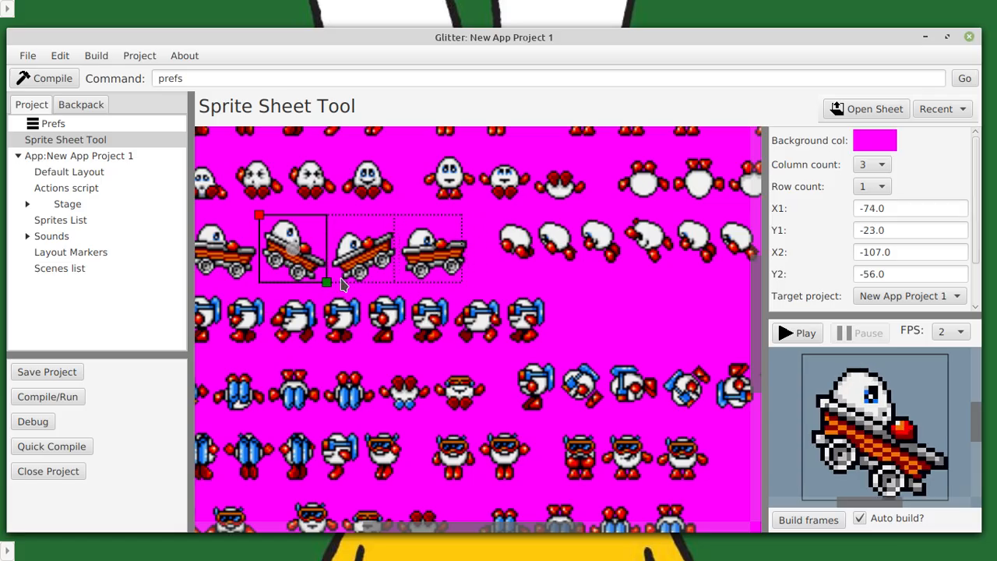
Move the frame grid to the start of the cart row so the first frame surrounds the empty cart.
drag(315, 364, 444, 362)
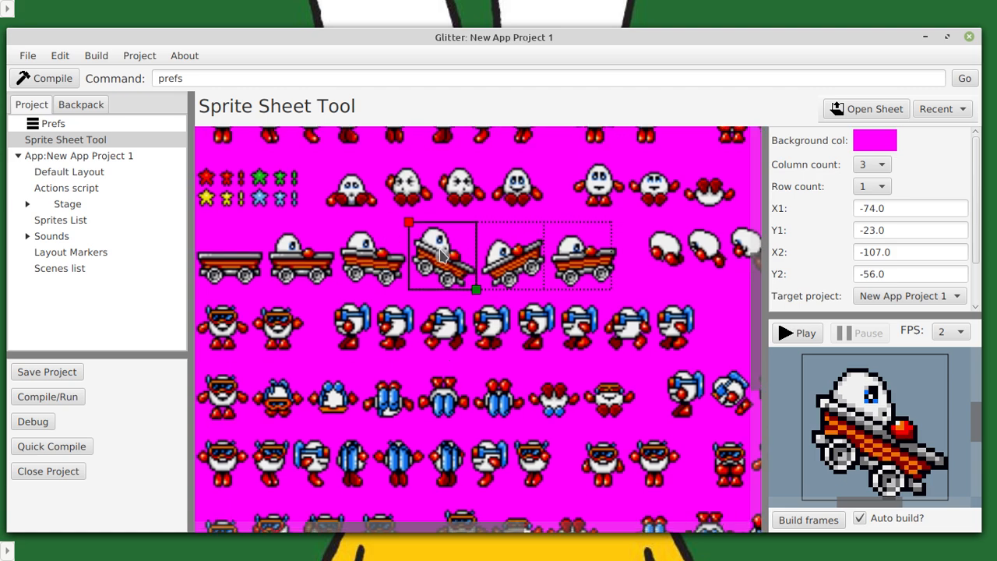
drag(440, 255, 235, 257)
drag(322, 387, 374, 363)
drag(290, 249, 272, 249)
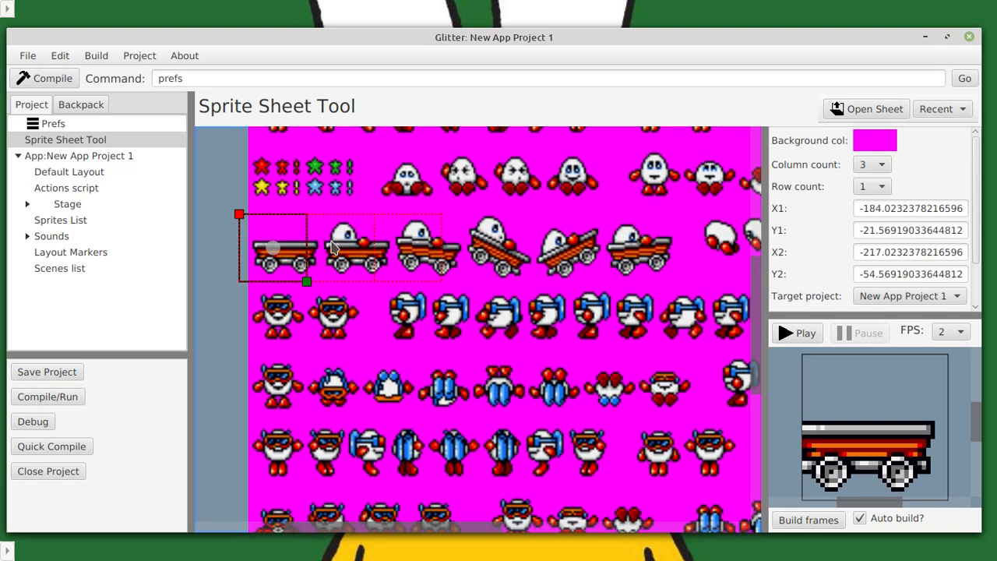
drag(273, 249, 281, 247)
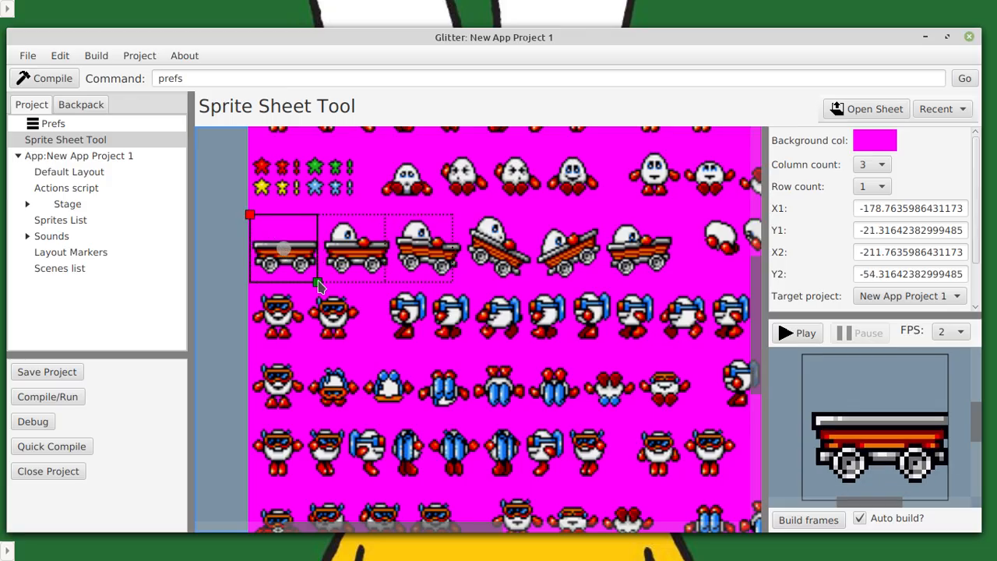
Set the column count to 6 and widen the first frame to X1 -177, Y1 -21 so the grid spans all the carts.
drag(318, 286, 324, 282)
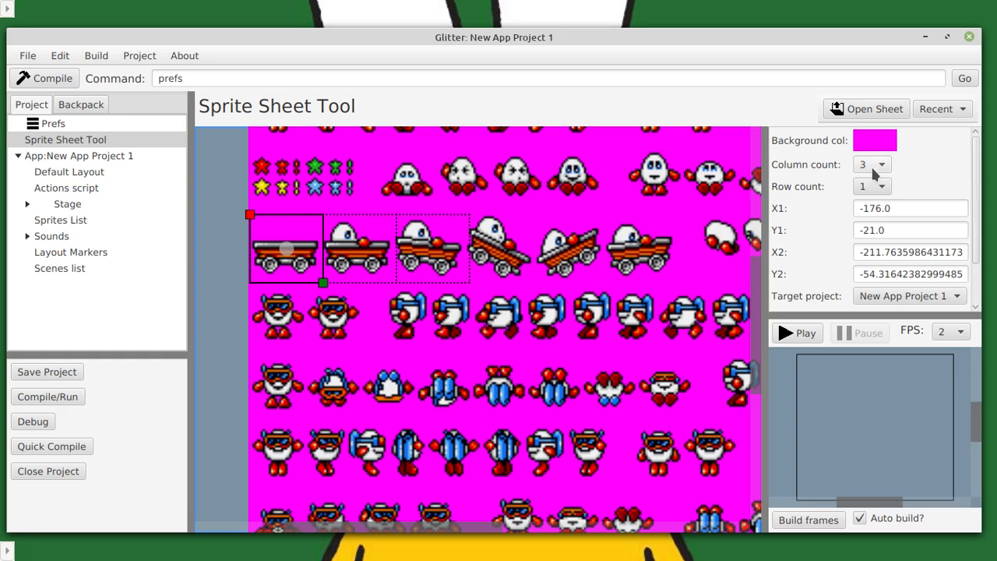
click(873, 164)
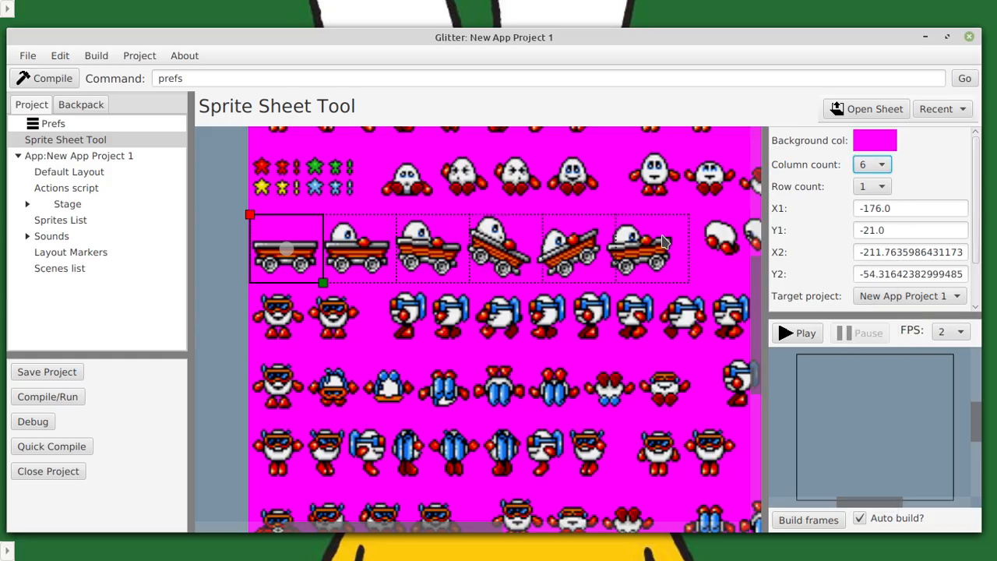
drag(326, 285, 321, 285)
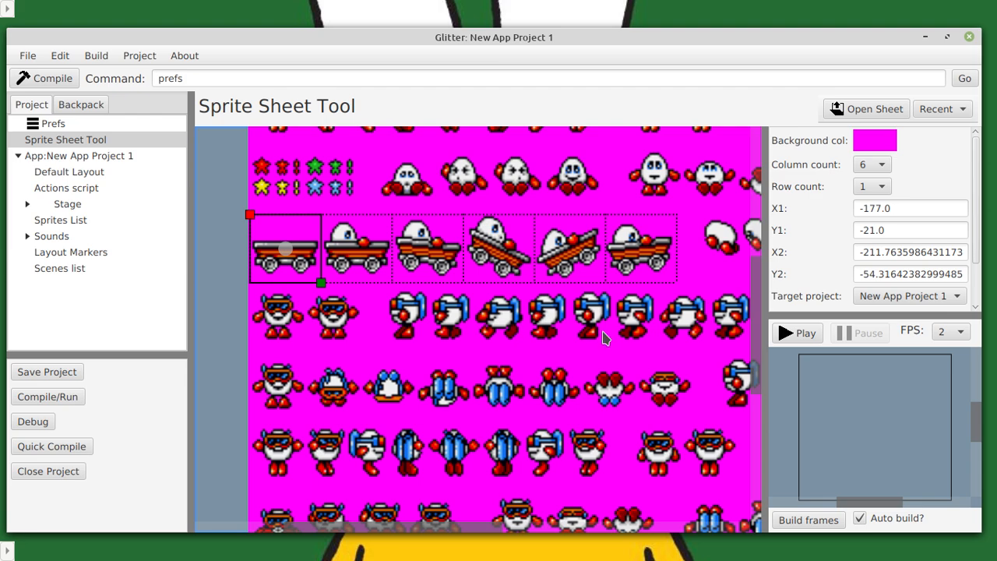
Play the cart animation in the preview and enlarge the preview area to examine its frames.
click(803, 333)
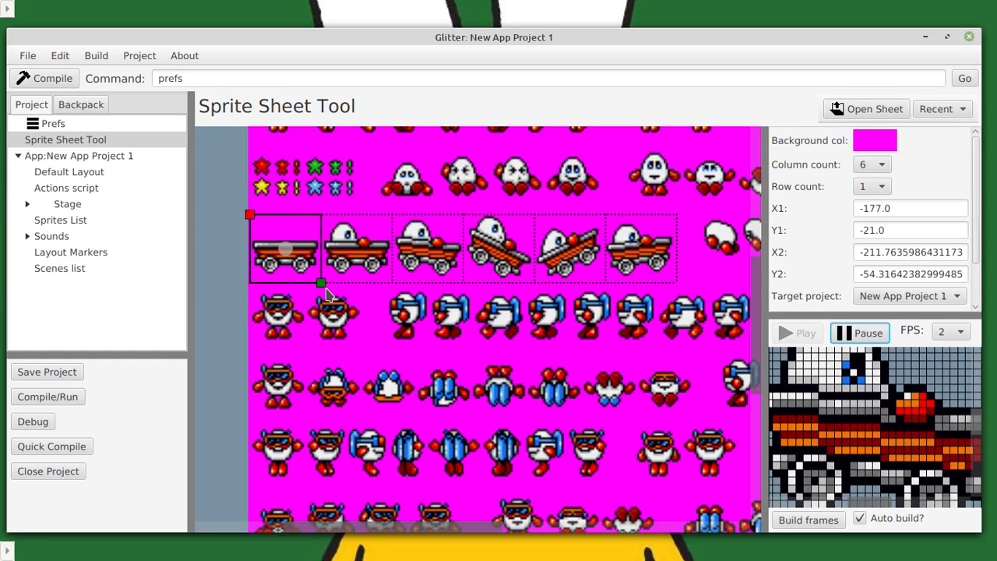
mouse_move(320, 281)
mouse_down()
mouse_move(322, 290)
mouse_move(320, 282)
mouse_up()
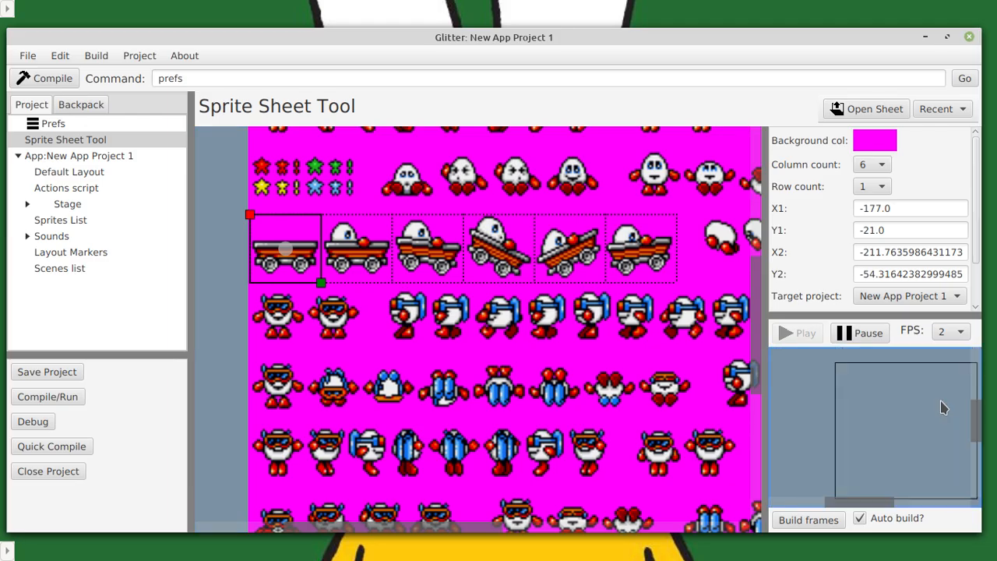
drag(888, 408, 865, 416)
scroll(915, 410, up, 3)
scroll(863, 413, up, 5)
scroll(869, 411, down, 5)
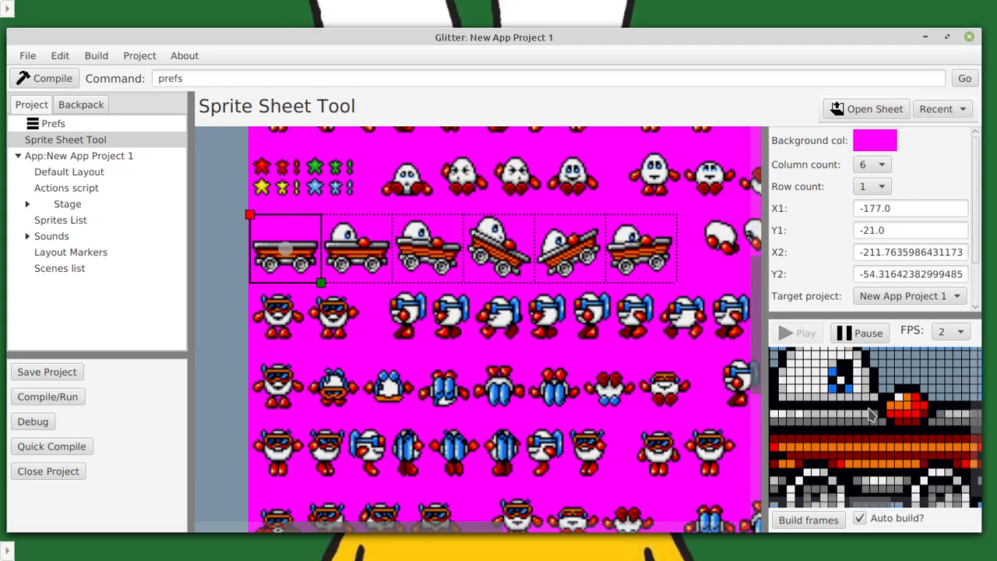
mouse_move(765, 331)
mouse_down()
mouse_move(712, 331)
mouse_move(754, 333)
mouse_up()
drag(823, 315, 826, 263)
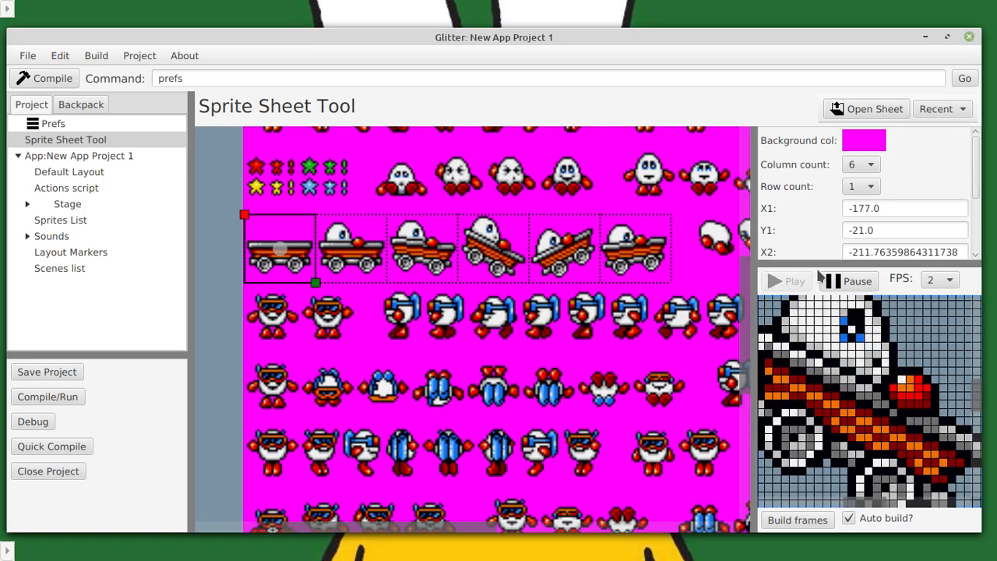
Set the preview playback rate to 12 FPS and shrink the preview area to make room for the frame settings.
click(952, 280)
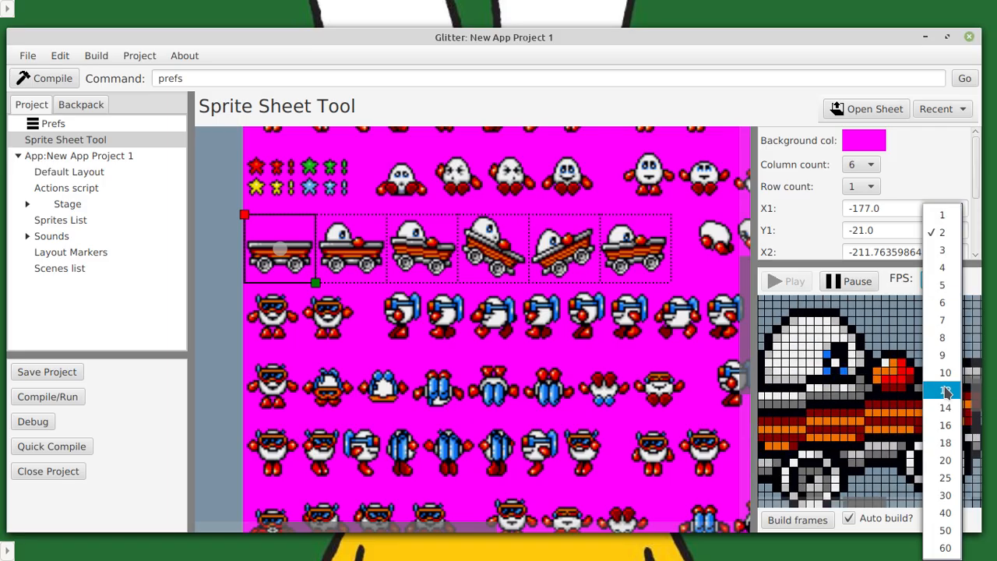
click(945, 390)
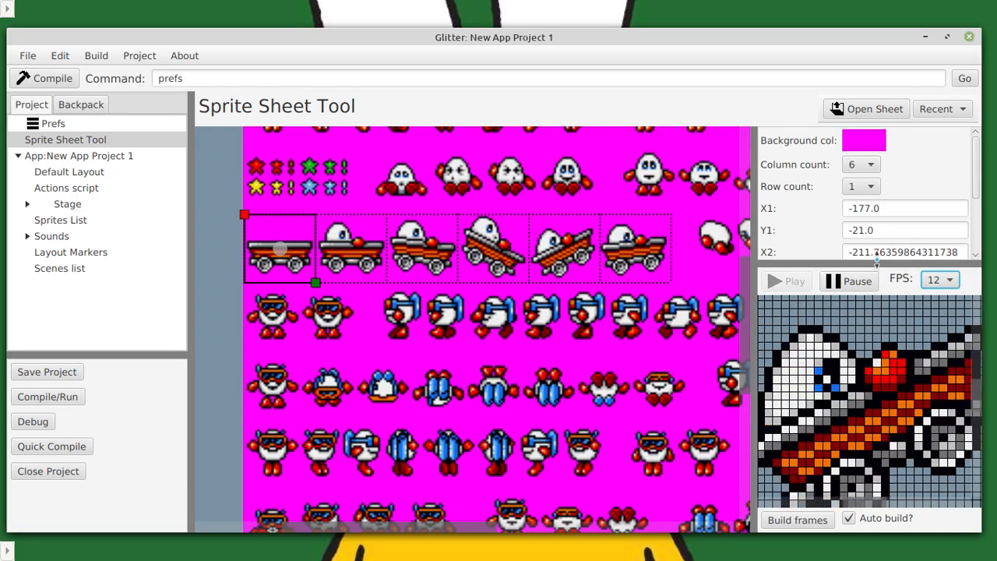
drag(876, 265, 879, 325)
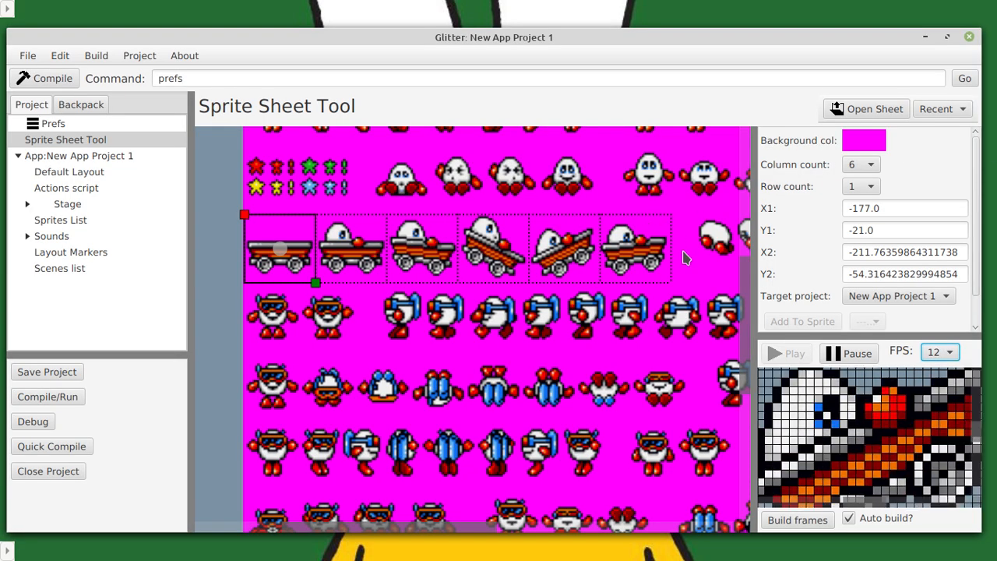
Try a row count of 2 for the frame grid and set it back to 1.
click(870, 187)
click(865, 205)
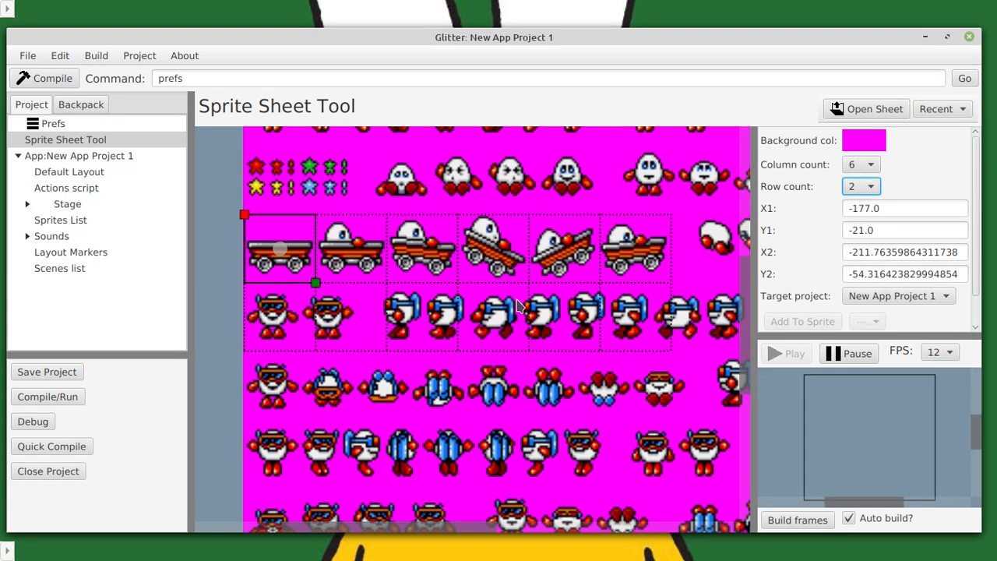
click(871, 164)
click(796, 194)
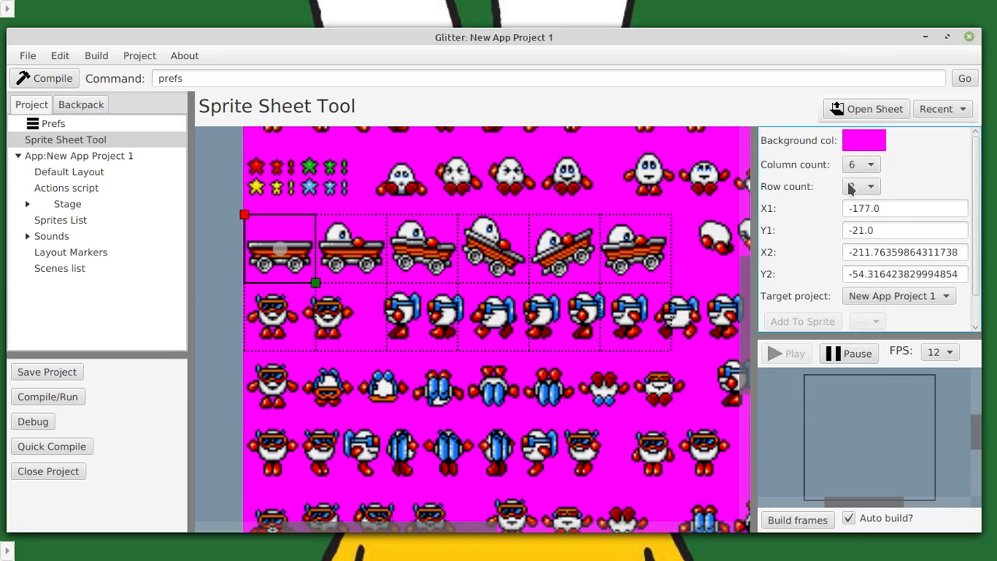
click(862, 187)
click(859, 170)
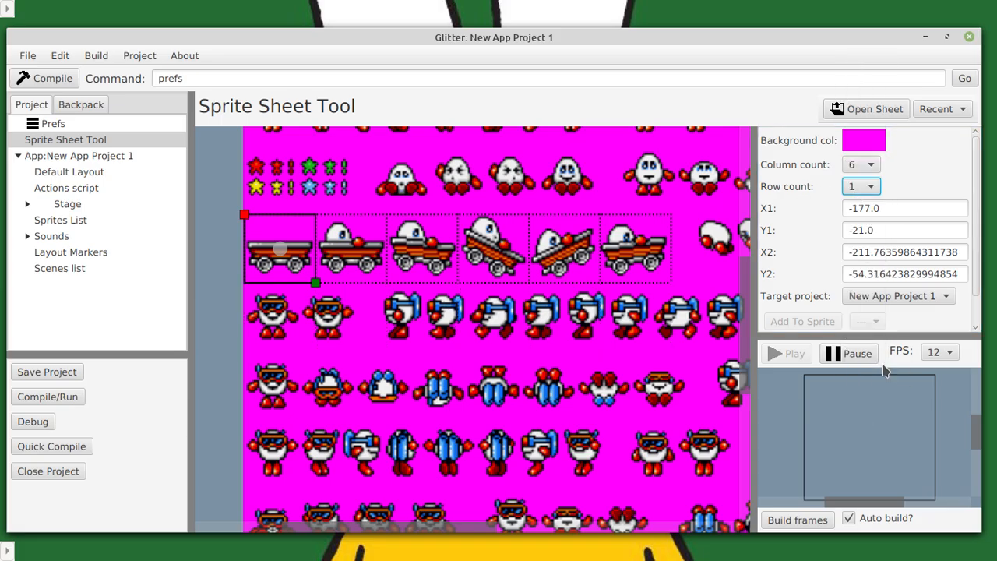
Turn automatic frame building off and back on.
click(849, 518)
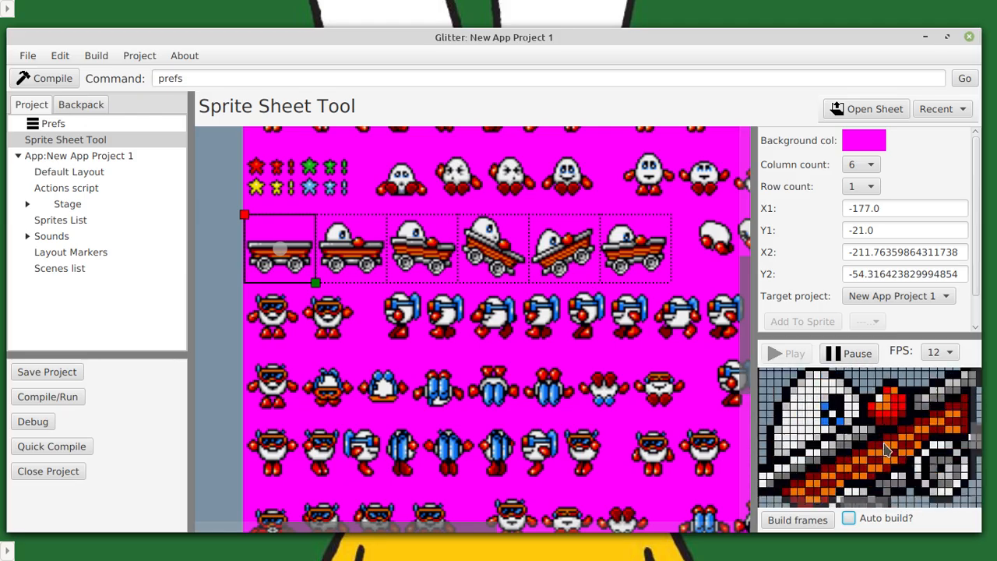
click(848, 519)
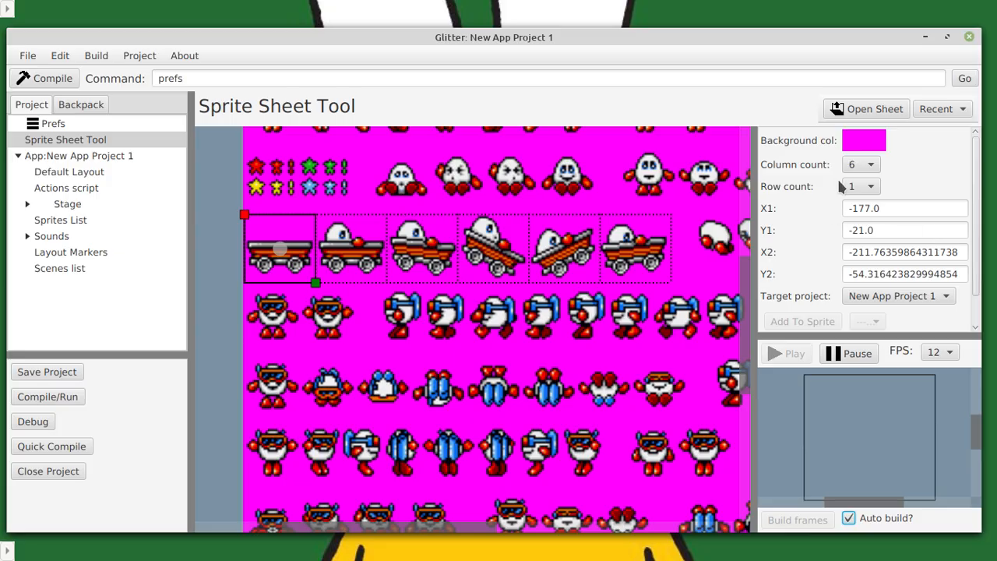
scroll(851, 243, down, 1)
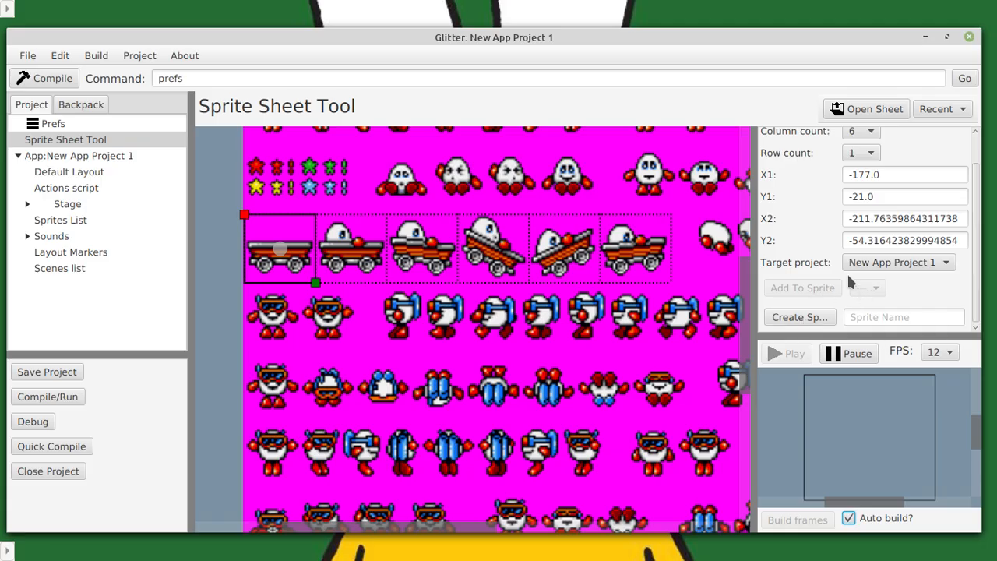
scroll(834, 296, up, 2)
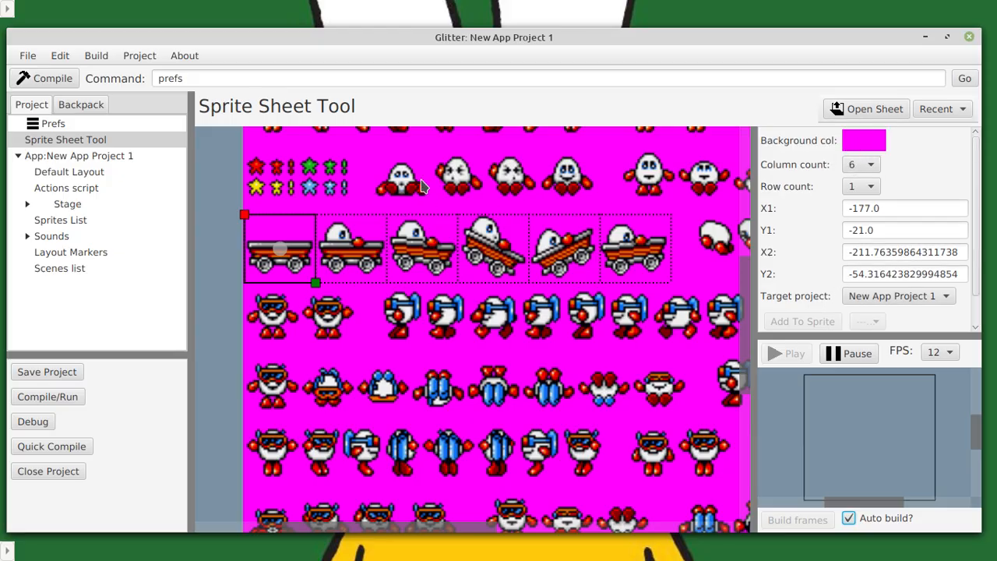
Set the preview playback rate to 2 FPS.
scroll(423, 196, down, 5)
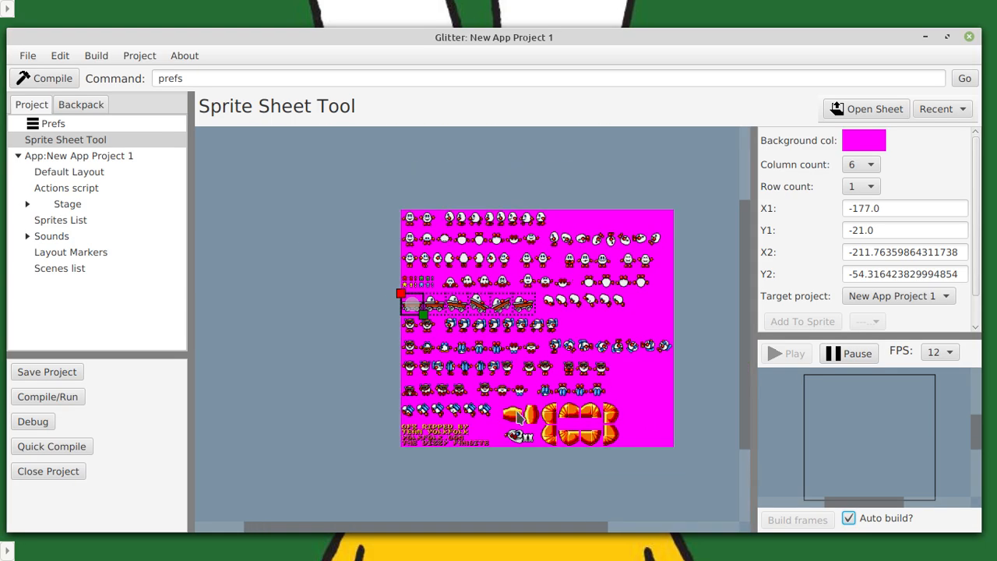
scroll(634, 312, up, 1)
scroll(543, 312, up, 2)
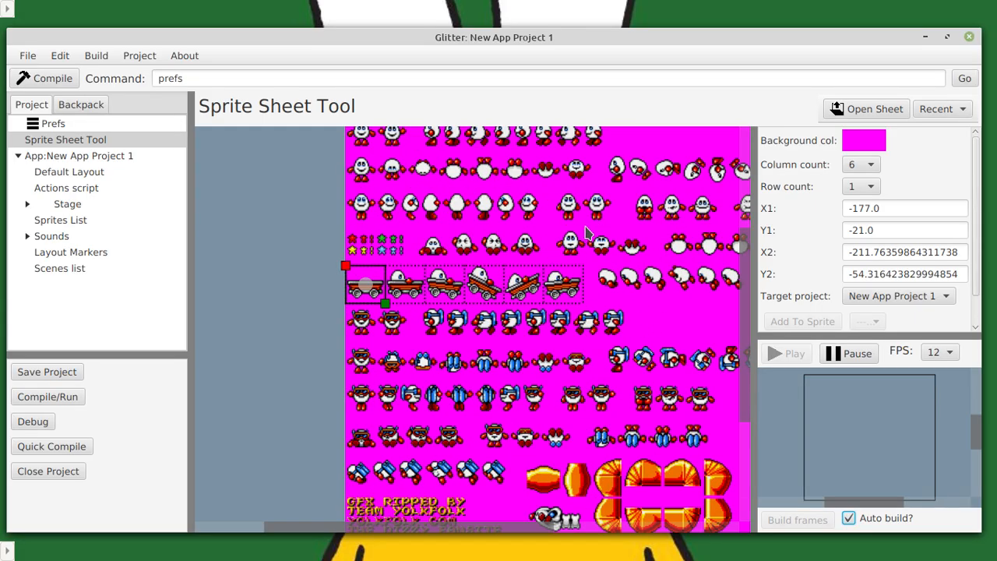
drag(570, 218, 463, 223)
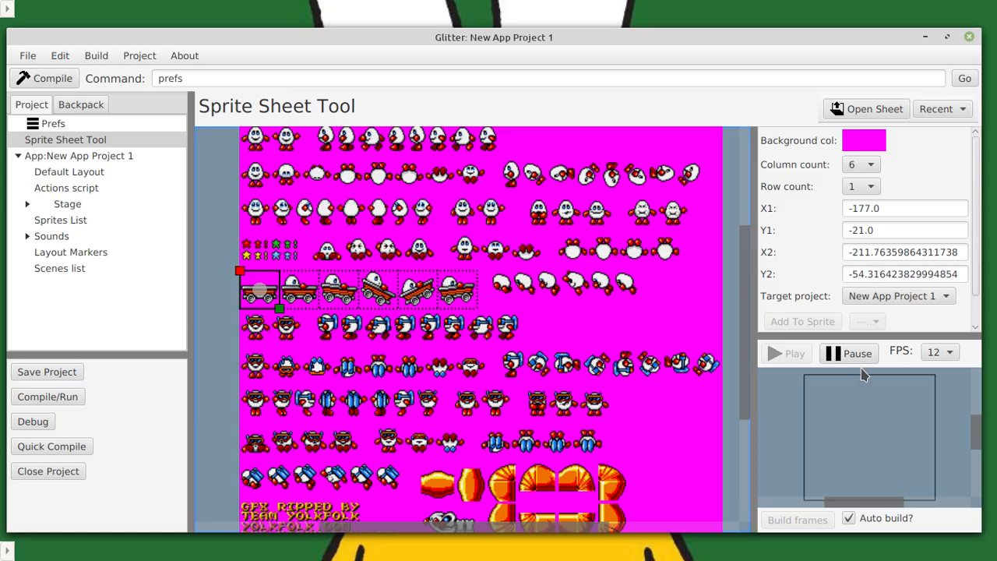
scroll(873, 382, up, 5)
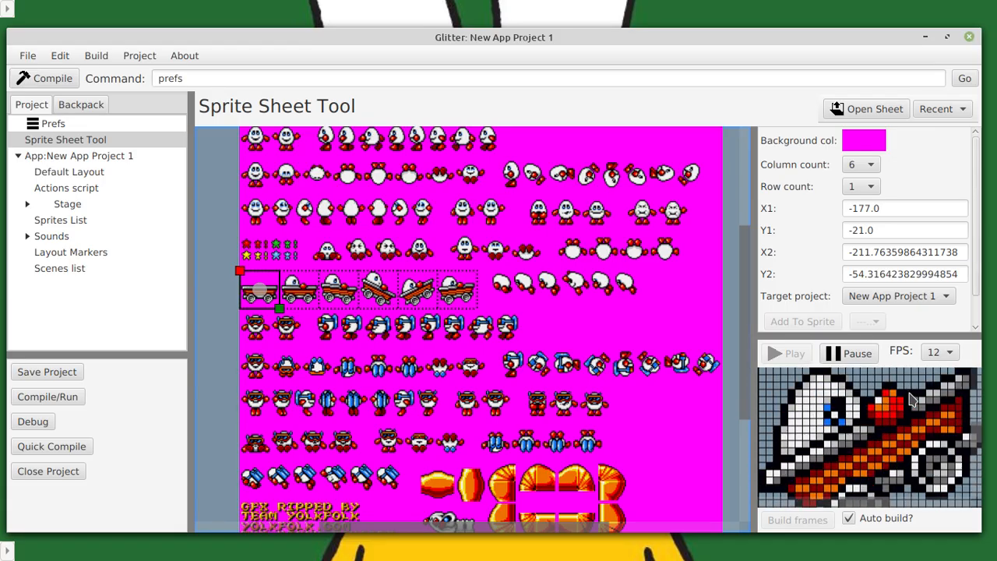
click(930, 354)
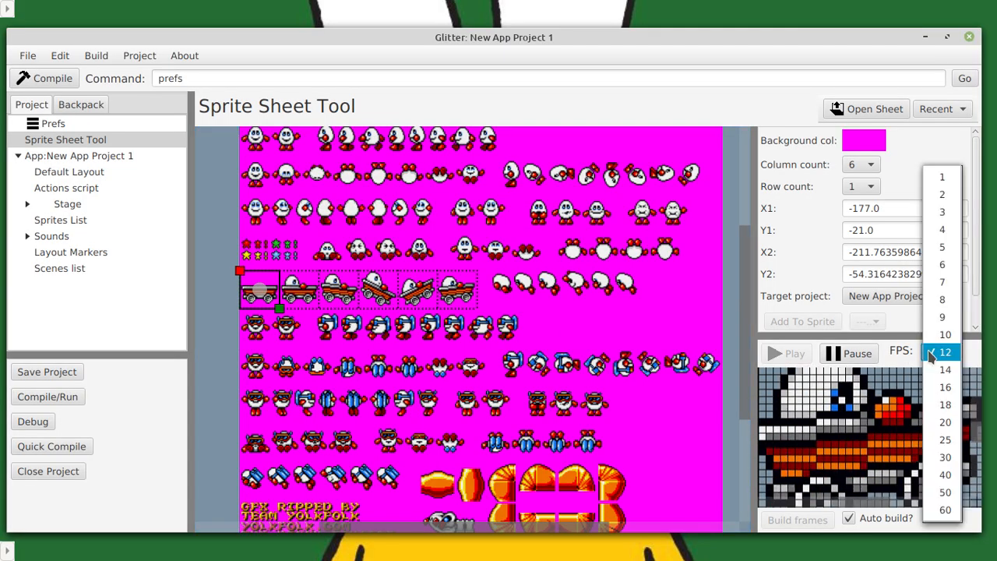
click(942, 194)
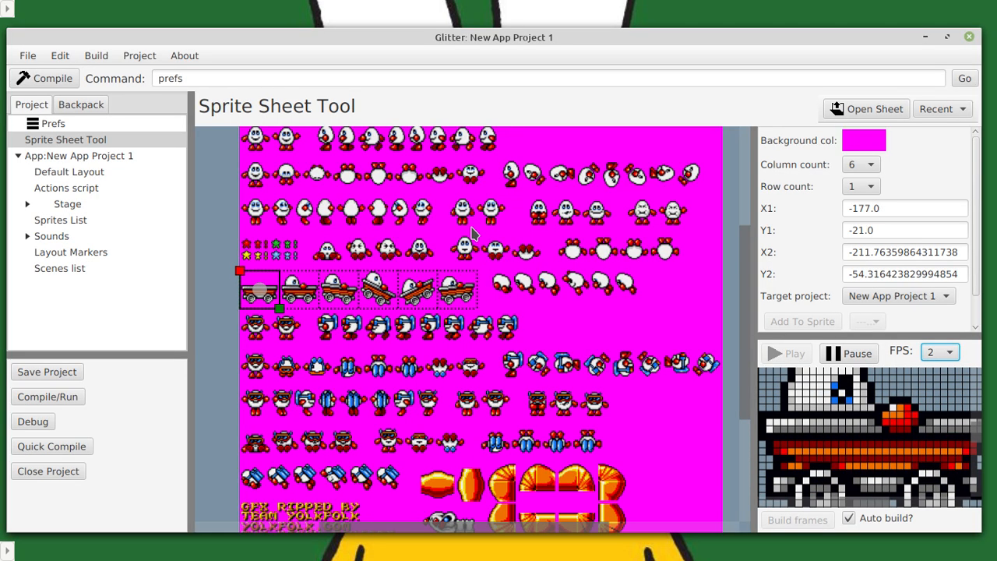
Test a pale sprite colour and a red one from the sheet as the background colour, and restore the sheet's magenta.
click(860, 143)
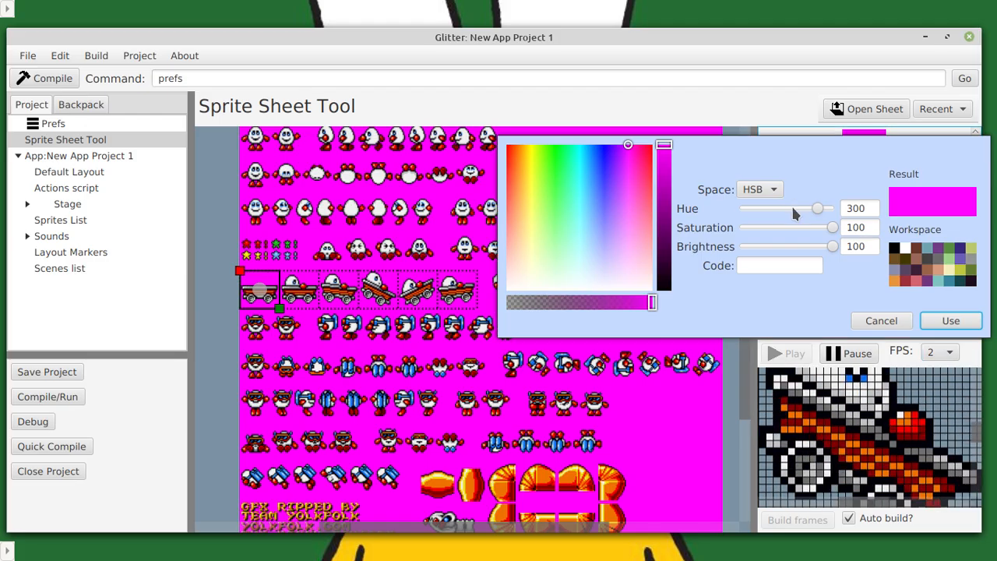
click(881, 320)
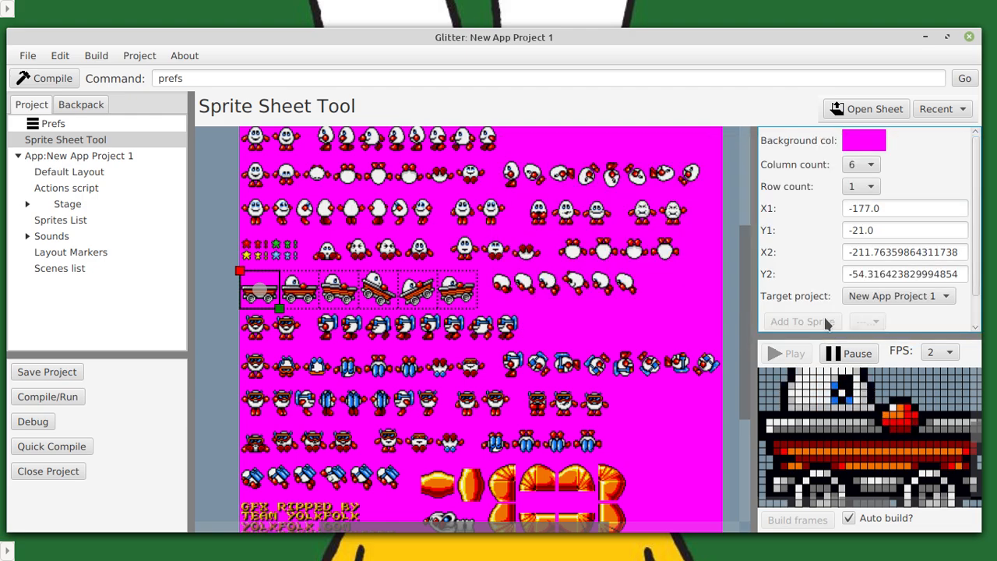
drag(514, 226, 491, 248)
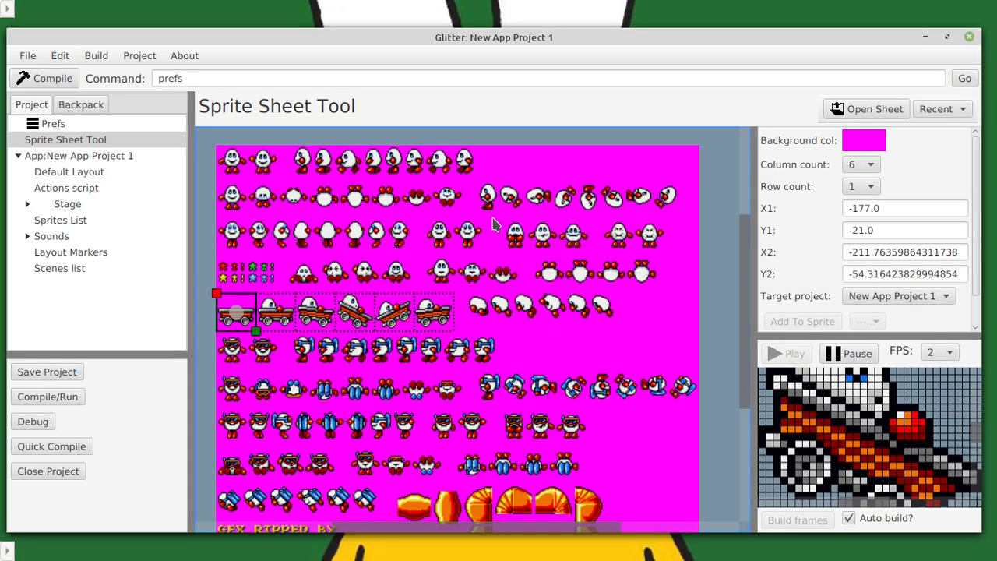
click(553, 276)
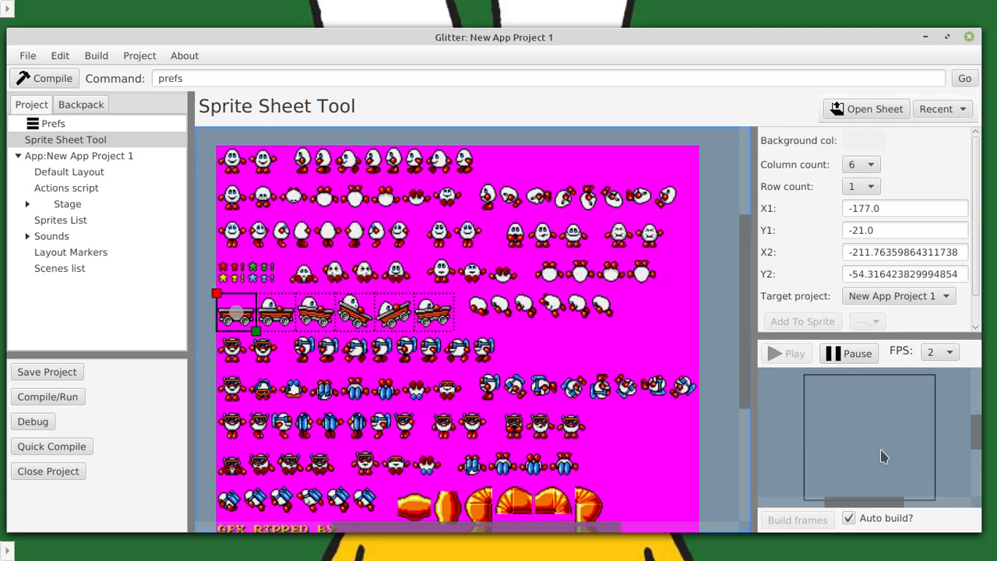
scroll(883, 457, up, 4)
scroll(883, 457, down, 1)
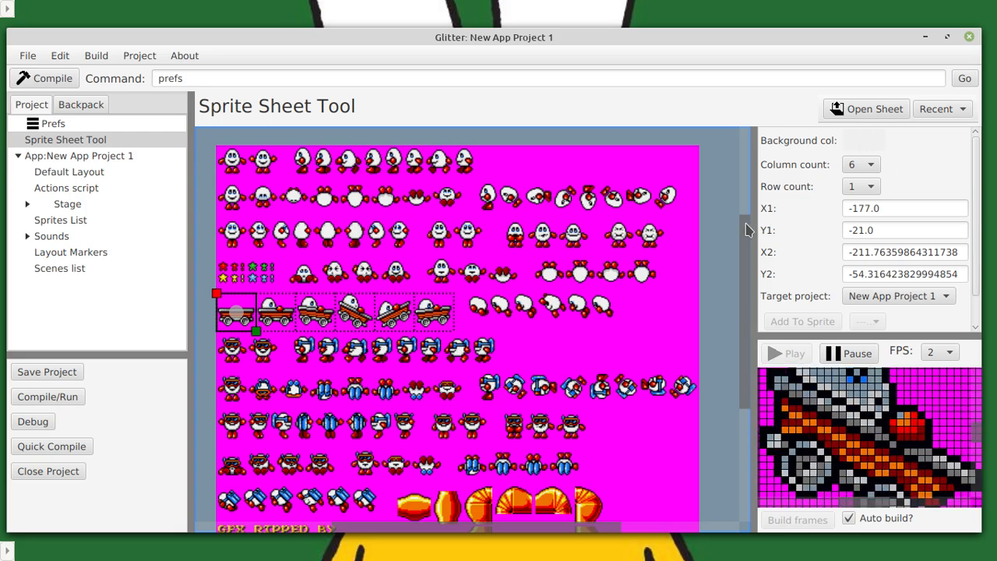
click(484, 359)
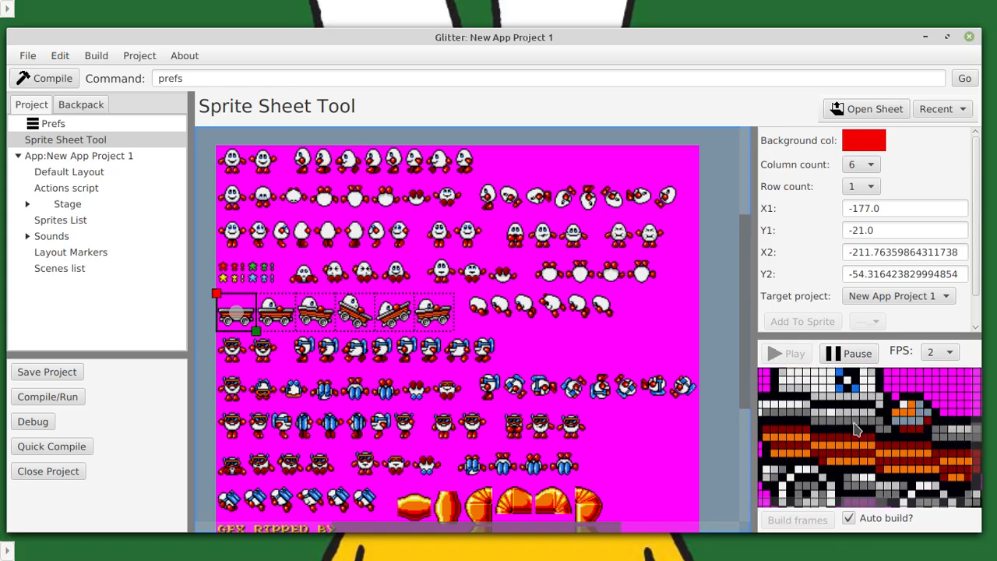
click(536, 355)
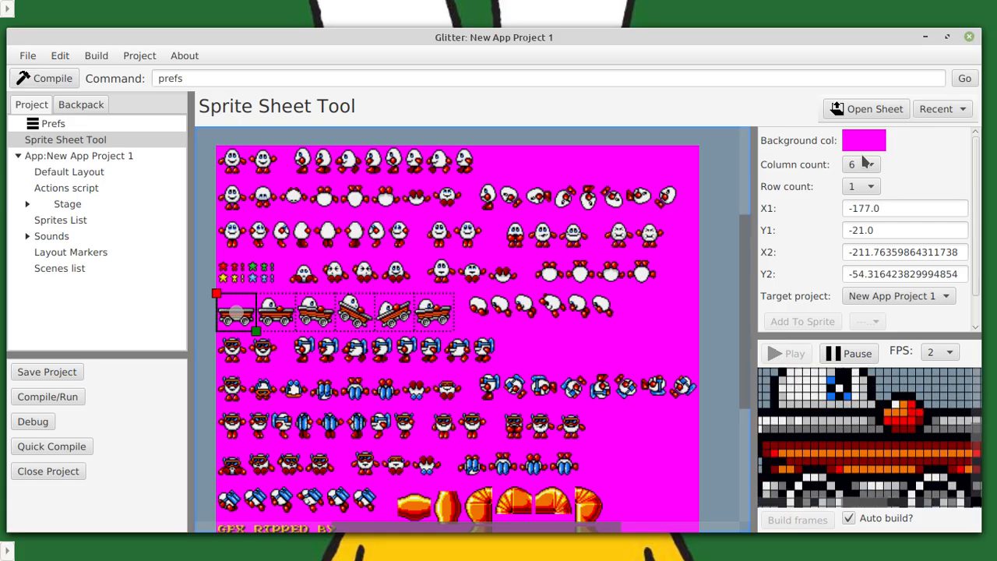
Create a sprite named Car from the cart frames in the target project New App Project 1.
scroll(864, 247, down, 1)
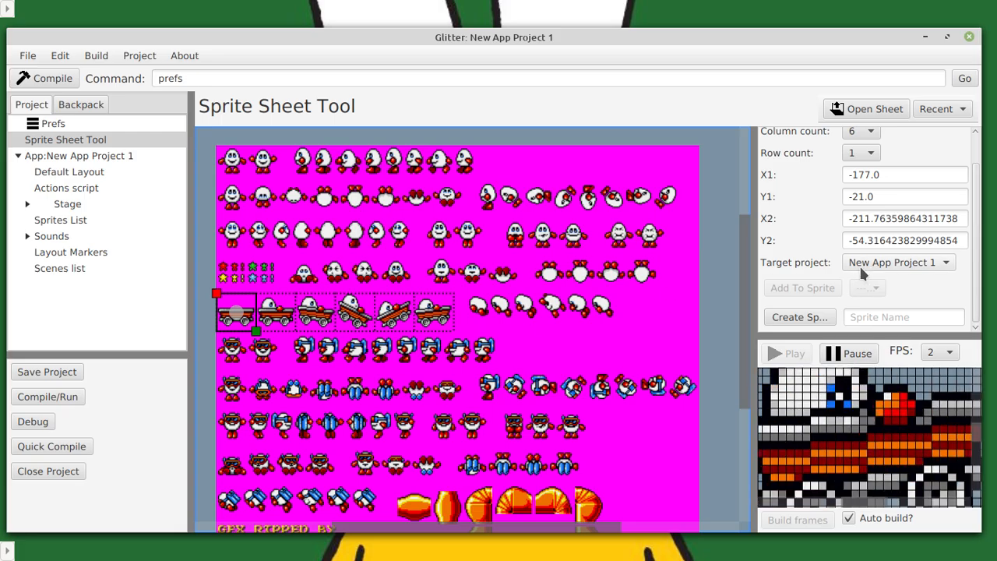
click(863, 267)
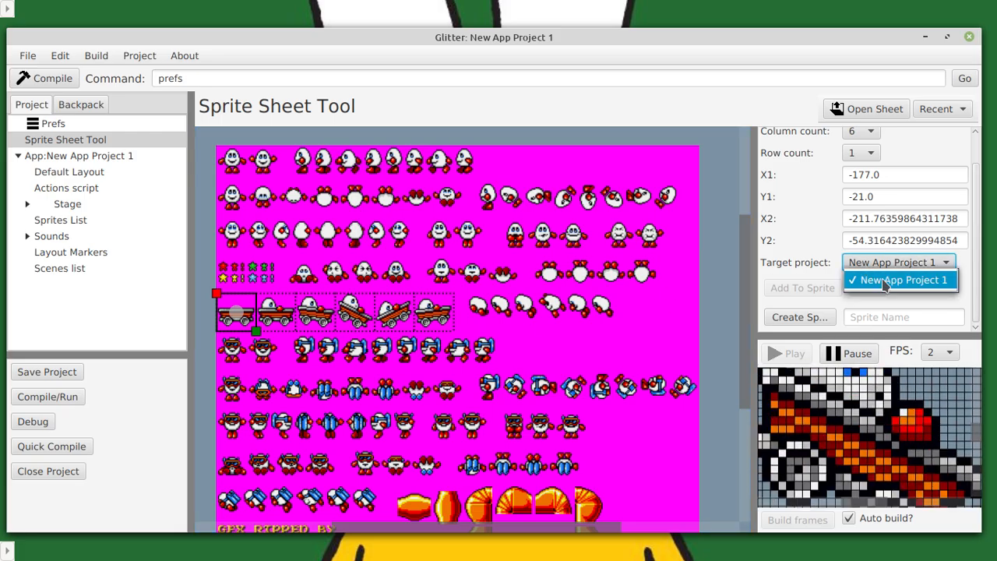
click(881, 278)
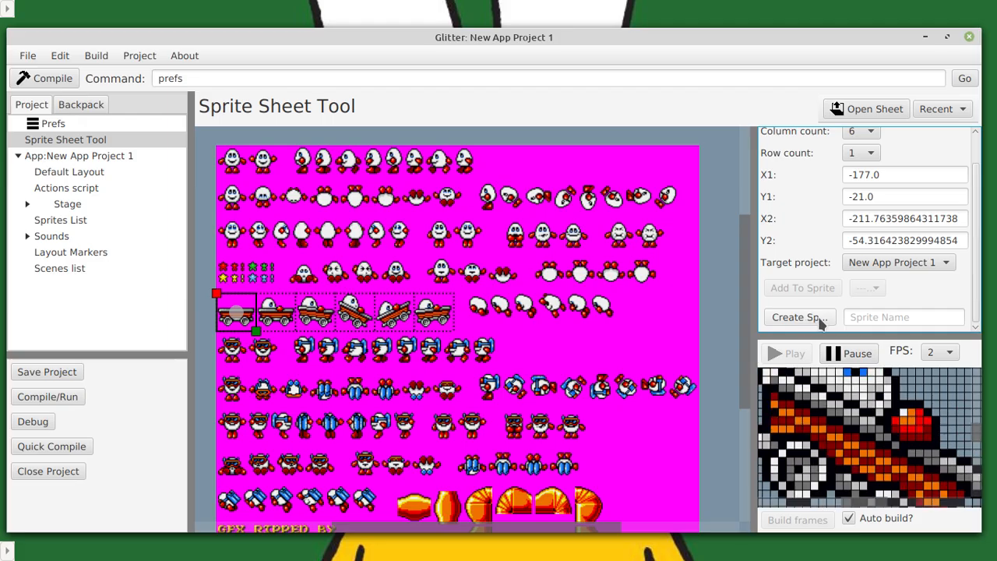
click(867, 315)
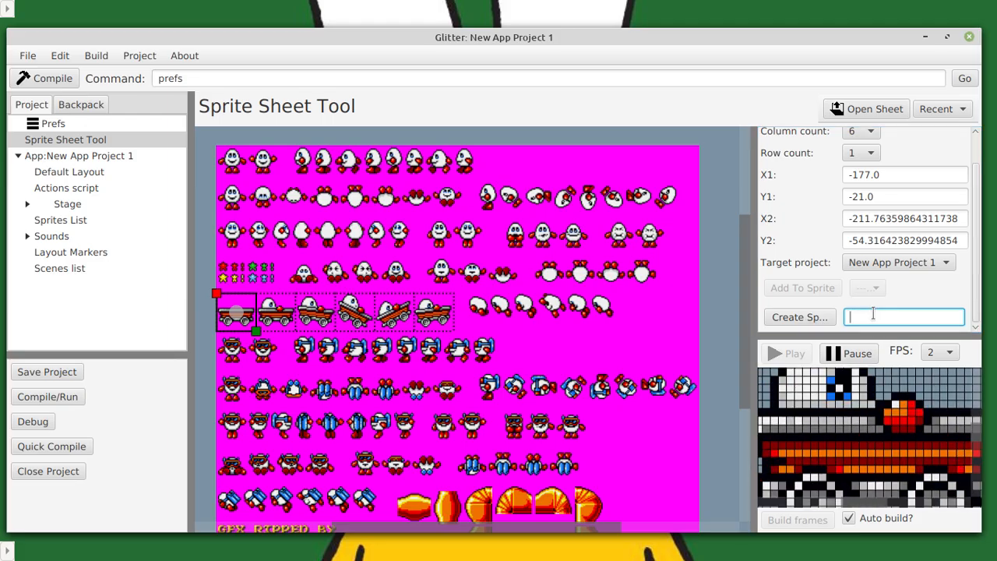
text(Car)
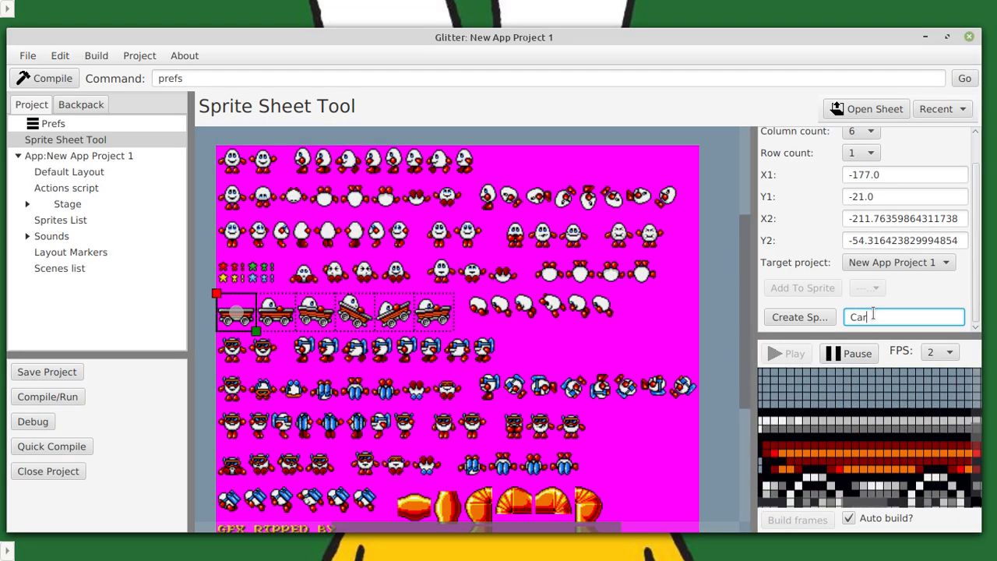
click(818, 318)
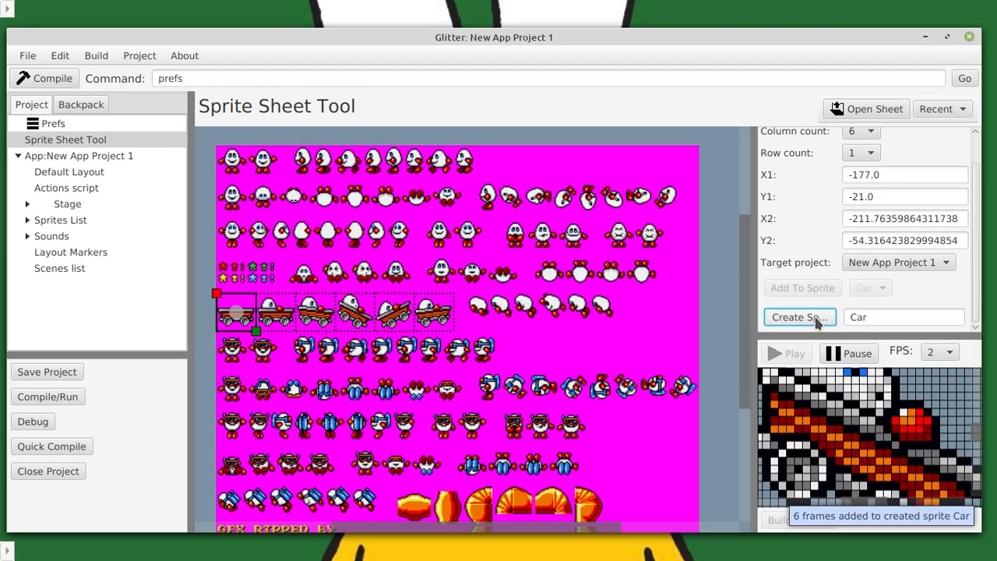
Open the costumes of the Car sprite in the project's sprites list.
click(27, 219)
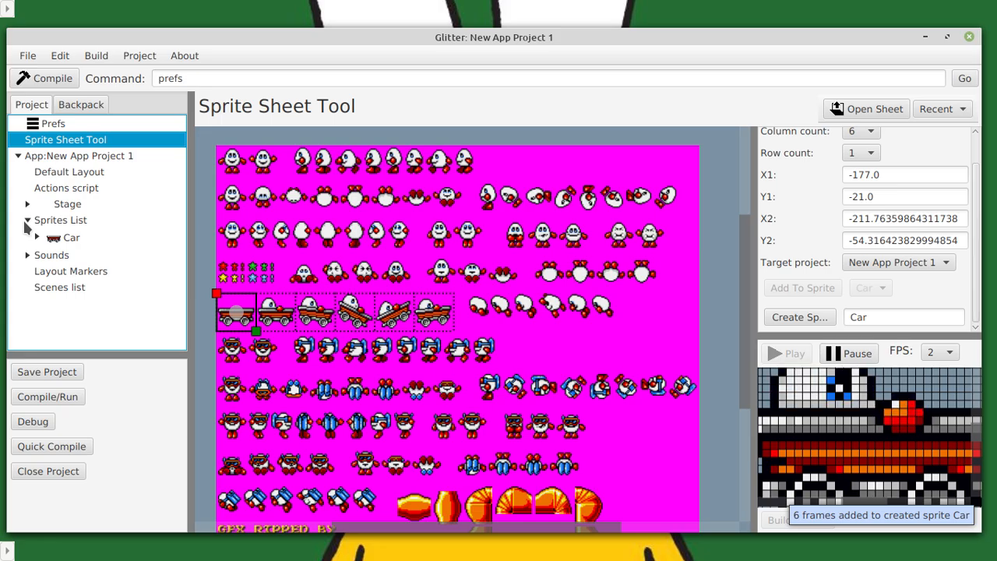
click(35, 240)
click(71, 271)
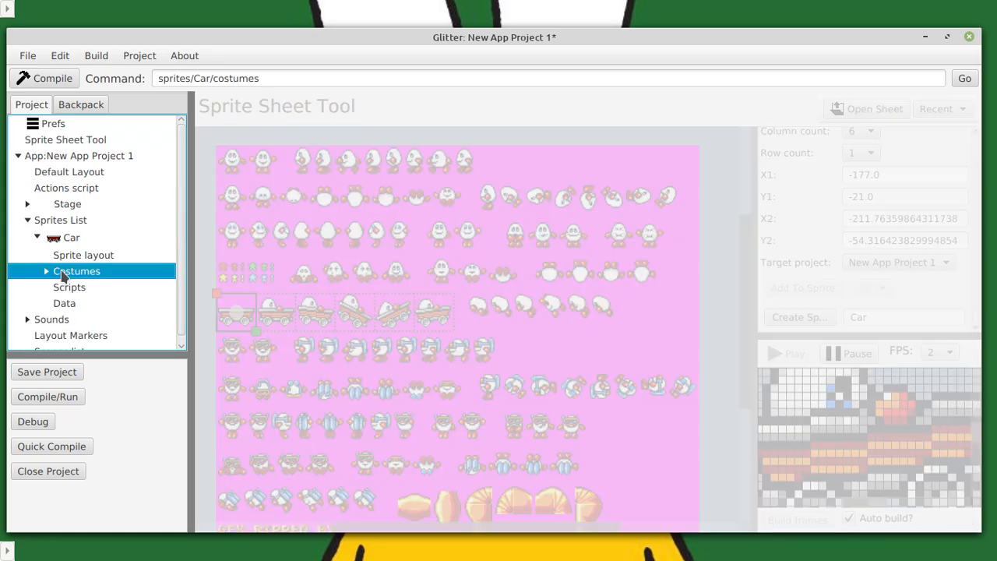
Look through the Car sprite's cart costumes, viewing sprite3, sprite2, sprite1 and sprite4 on the canvas.
scroll(268, 273, down, 2)
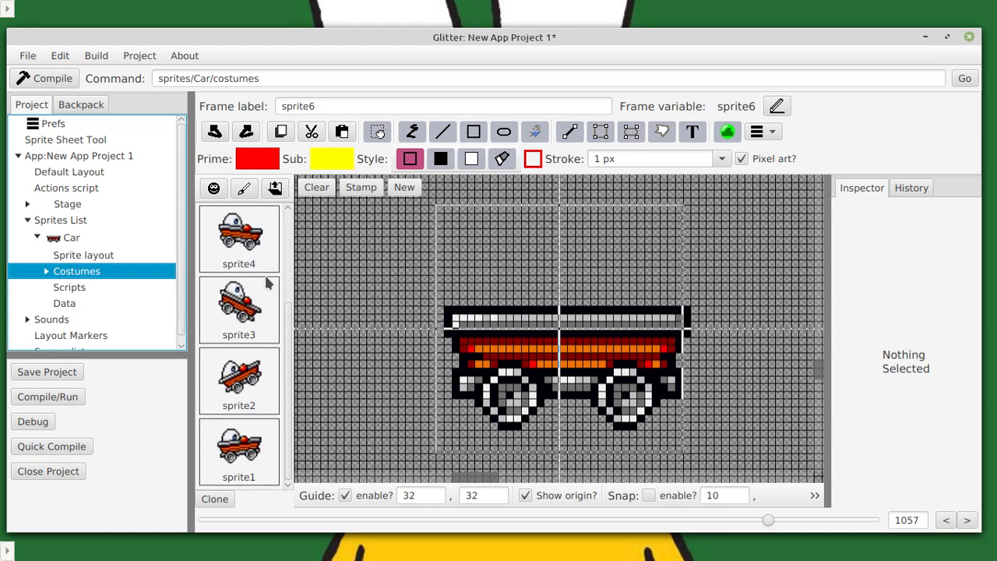
click(251, 305)
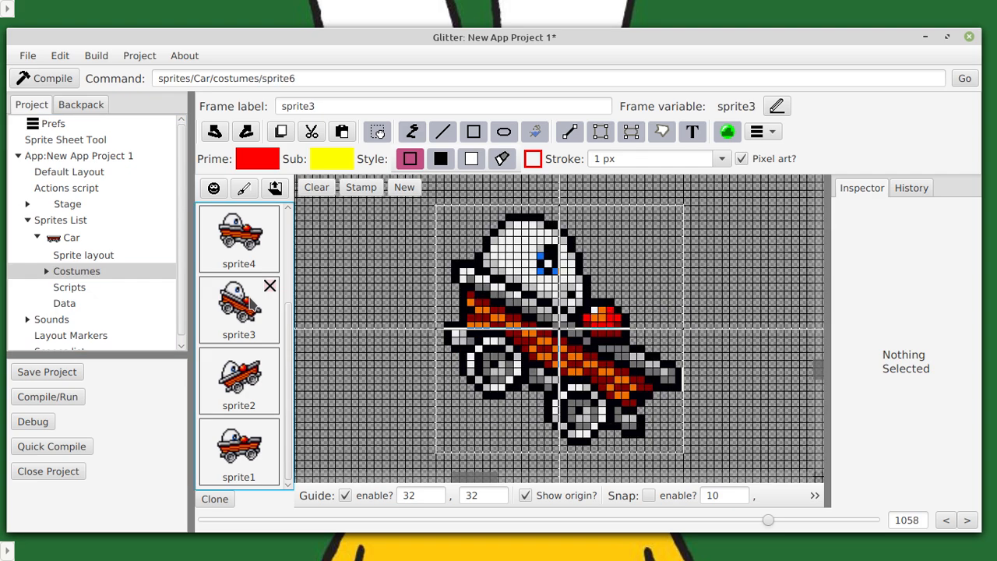
click(253, 374)
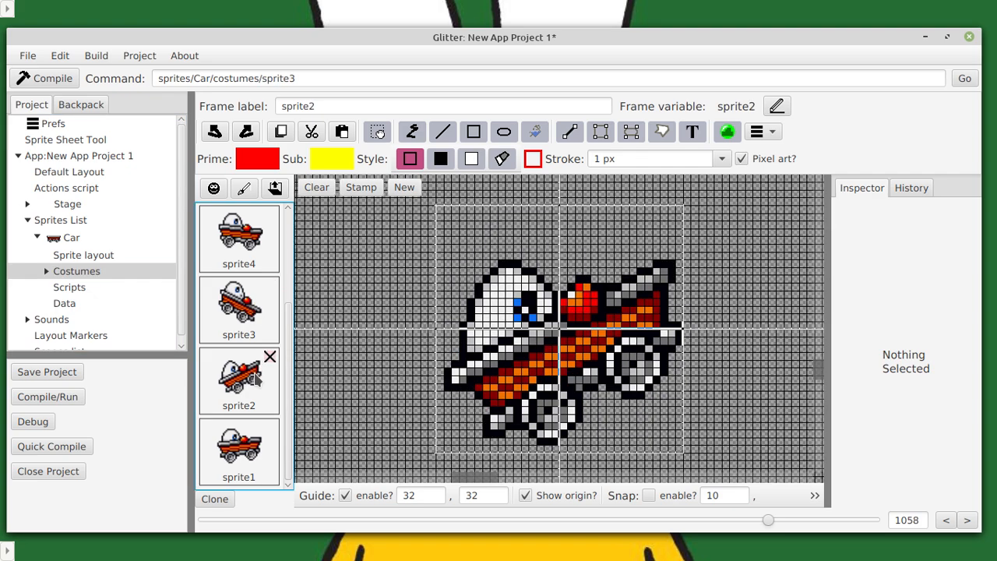
click(245, 449)
click(245, 384)
click(241, 307)
click(228, 257)
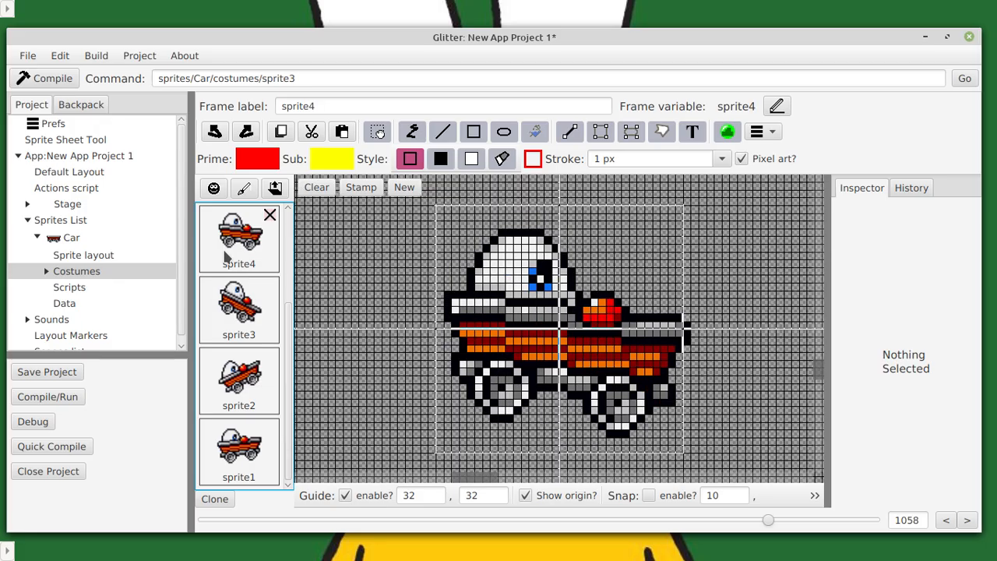
Return to the Sprite Sheet Tool and choose New App Project 1 as the target project.
click(82, 142)
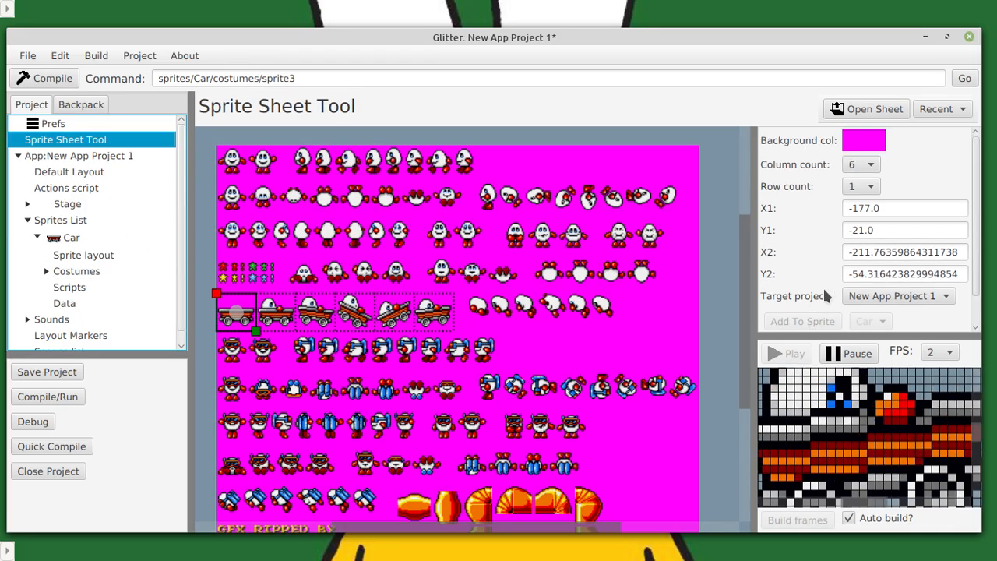
scroll(826, 296, down, 1)
click(804, 283)
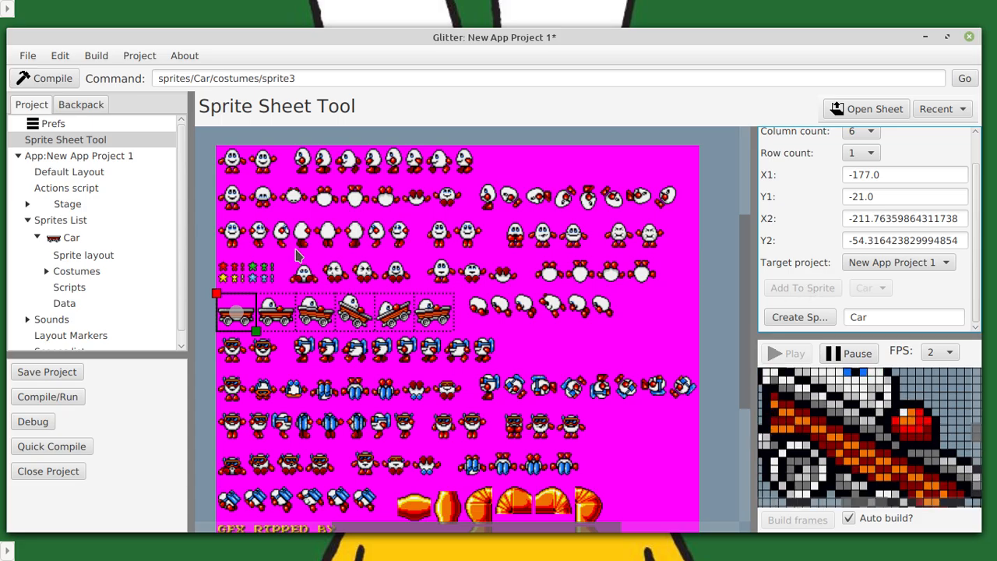
click(888, 263)
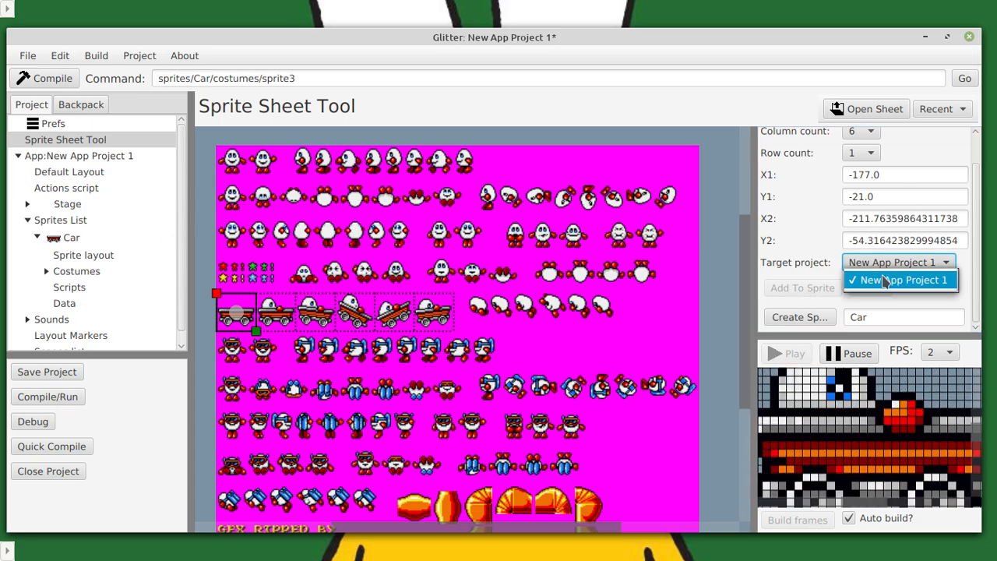
click(885, 280)
click(881, 263)
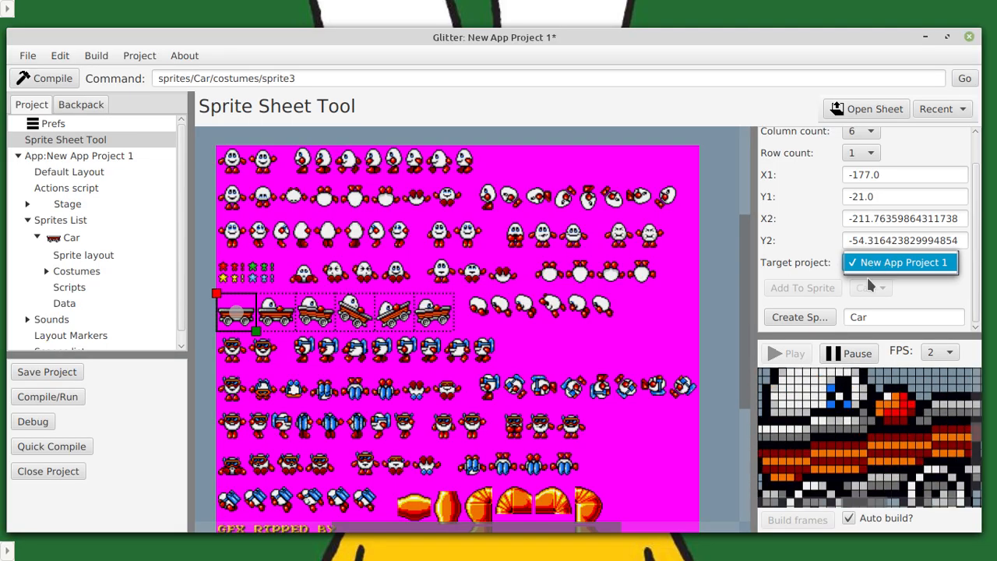
click(796, 282)
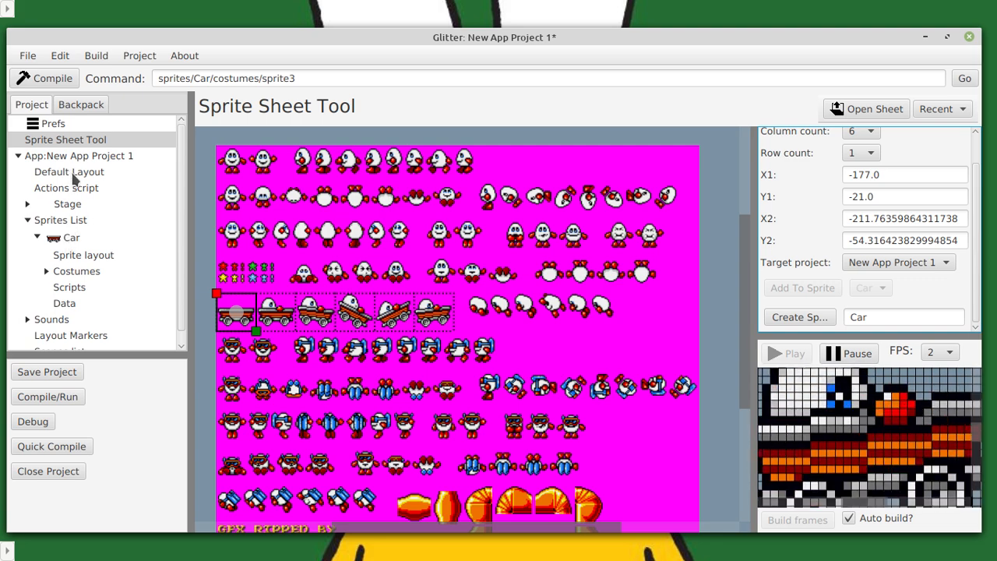
Load the recent Desktop sheet whose name starts with 27524, and replace it with the recent sheet starting with 27620.
click(941, 110)
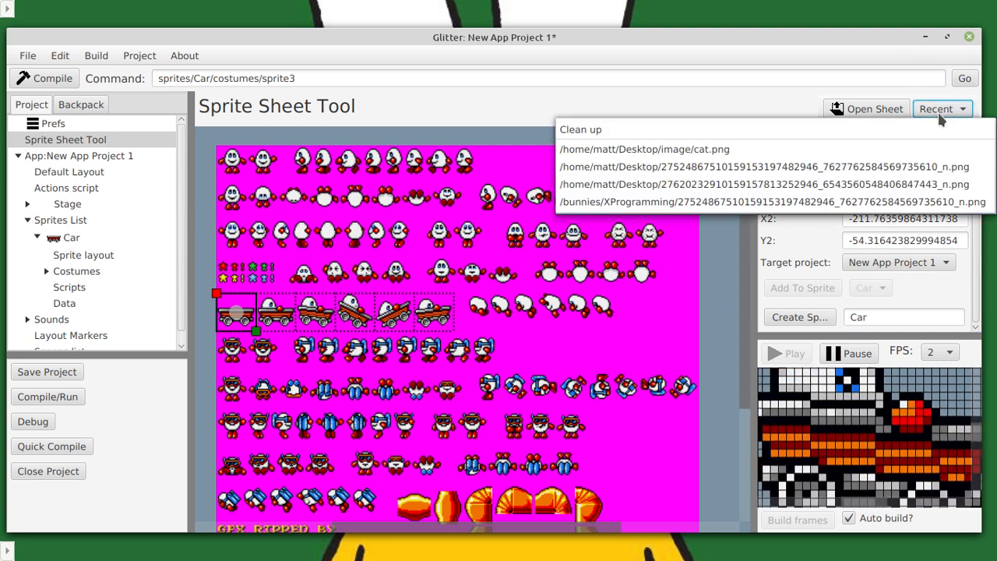
click(846, 168)
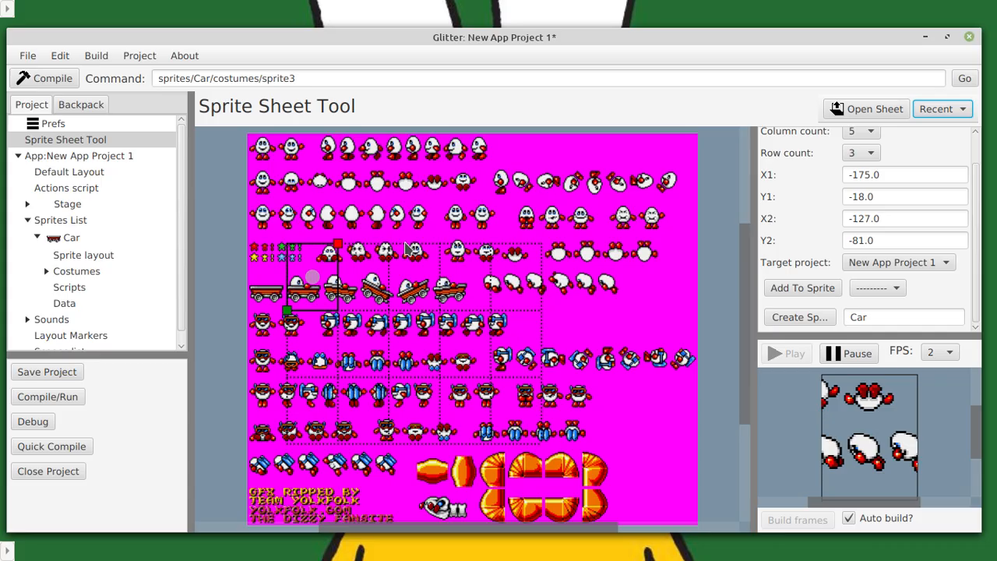
click(928, 110)
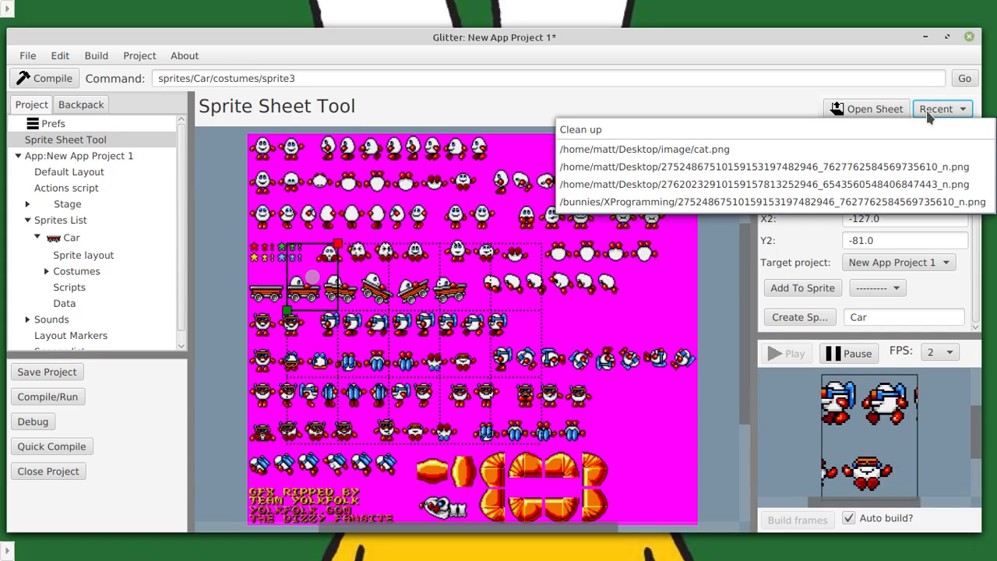
click(913, 185)
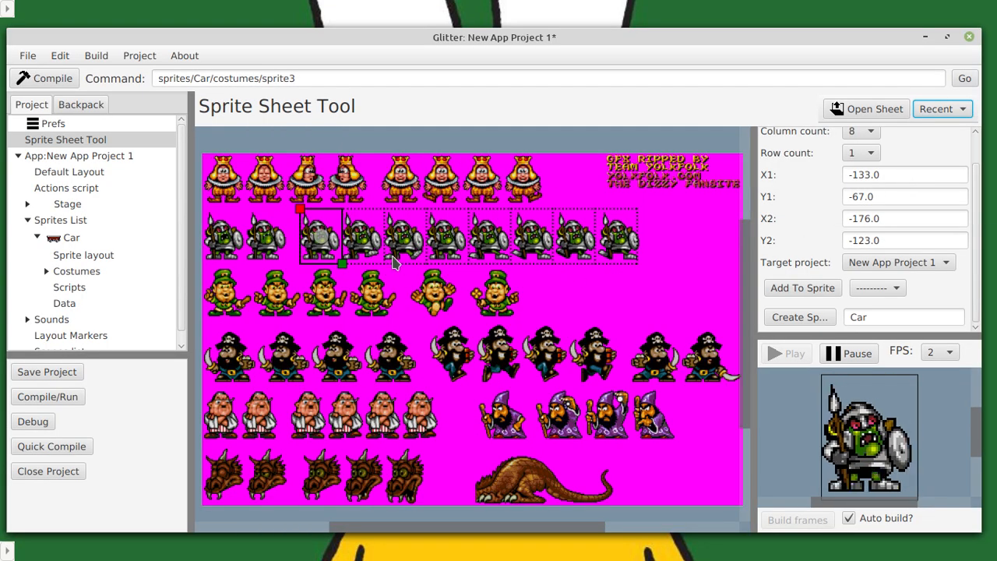
Add the eight framed armoured goblin frames to the existing Car sprite.
click(863, 287)
click(864, 308)
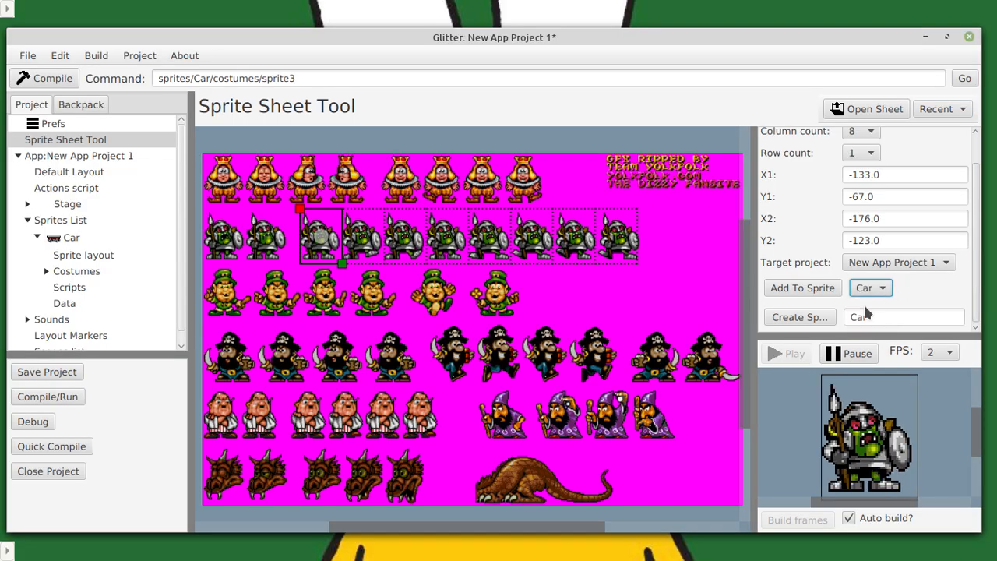
click(786, 286)
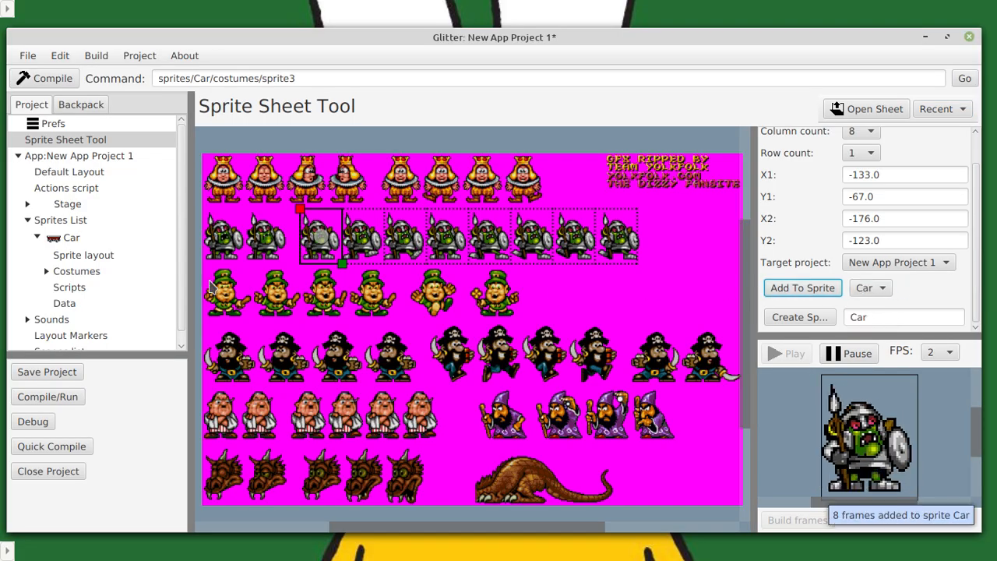
Review the Car sprite's cart and goblin costumes in the costume editor, and open the list of all its costumes.
click(46, 271)
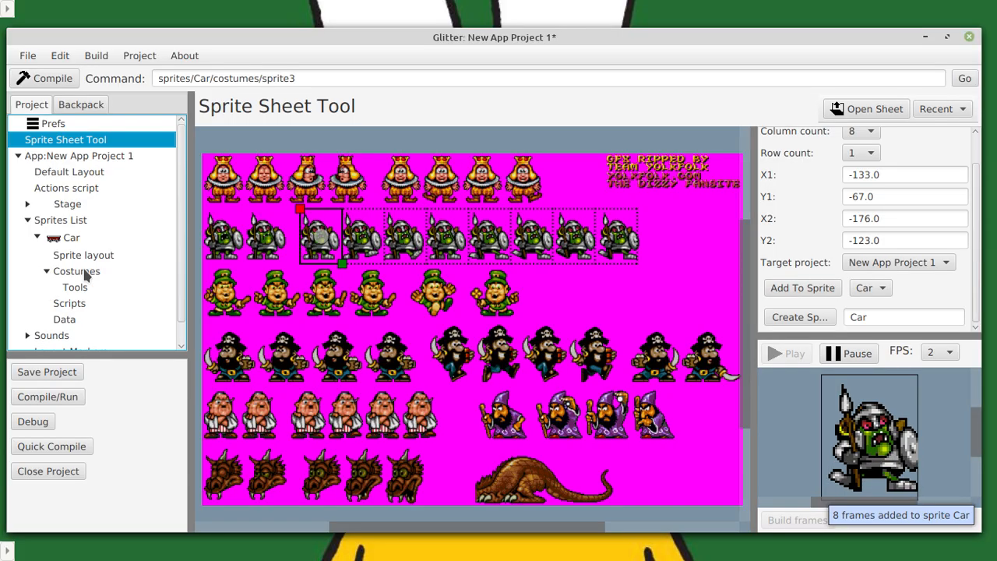
click(86, 277)
scroll(258, 301, down, 3)
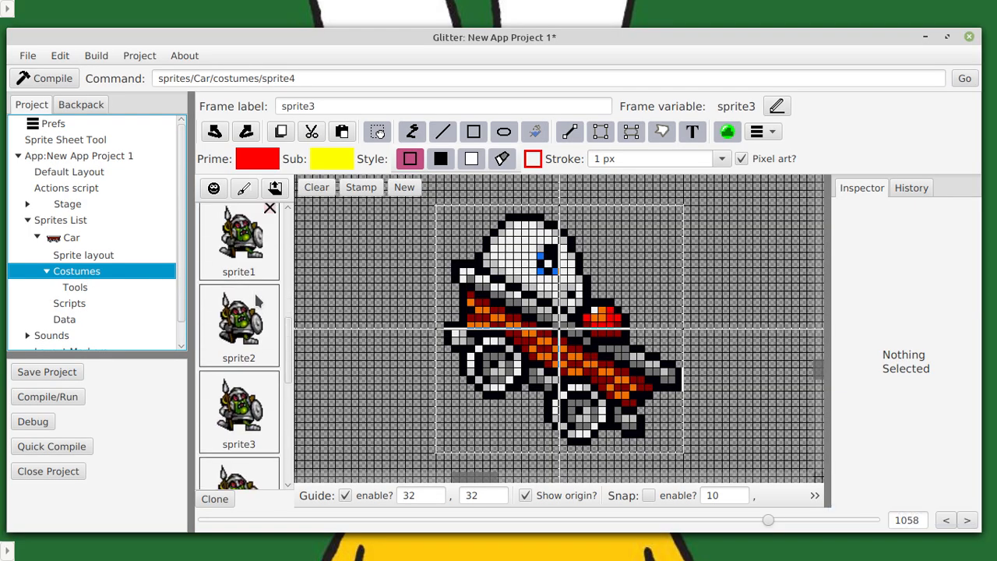
scroll(258, 301, down, 3)
scroll(255, 295, up, 20)
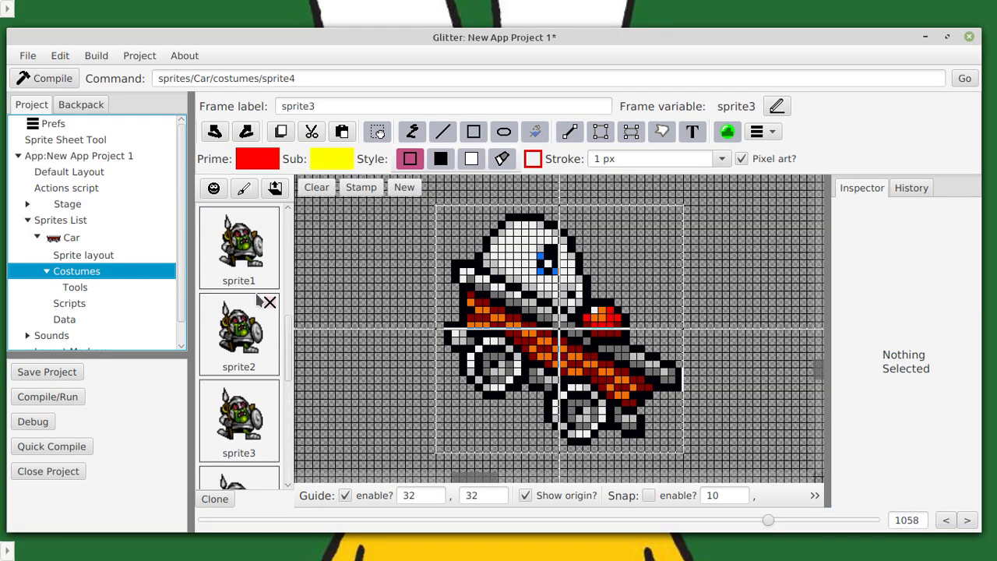
scroll(246, 250, up, 2)
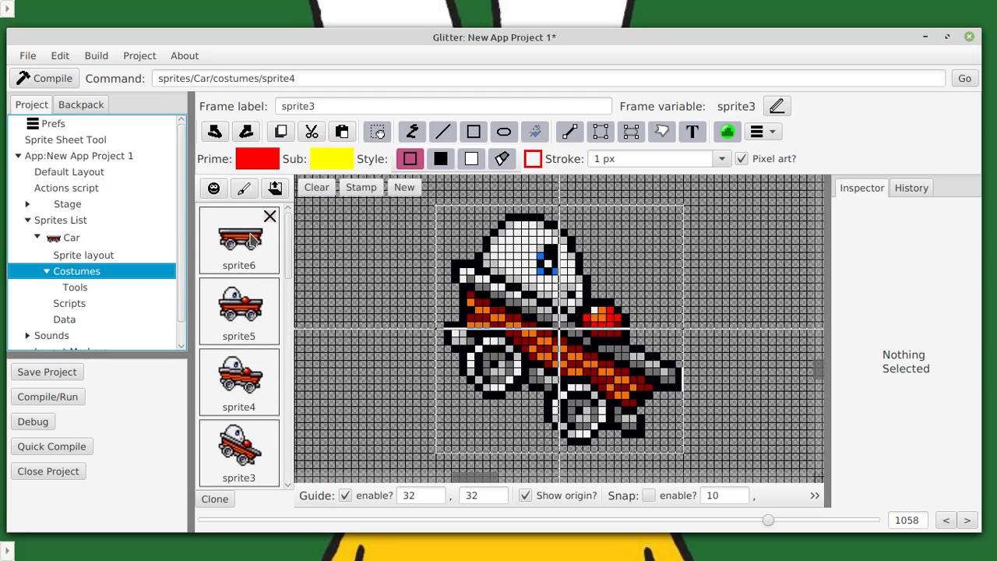
click(251, 240)
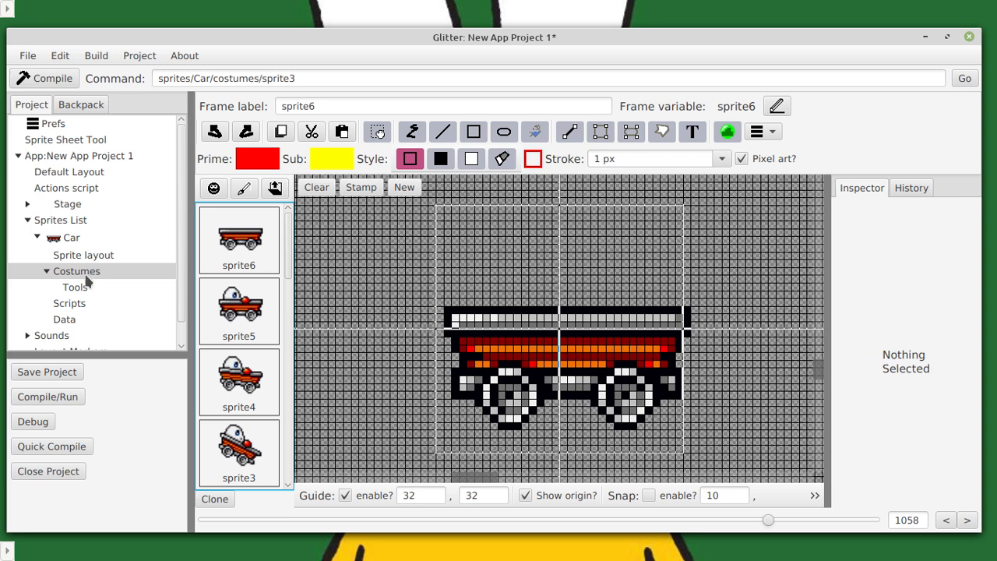
mouse_move(218, 331)
scroll(238, 280, down, 3)
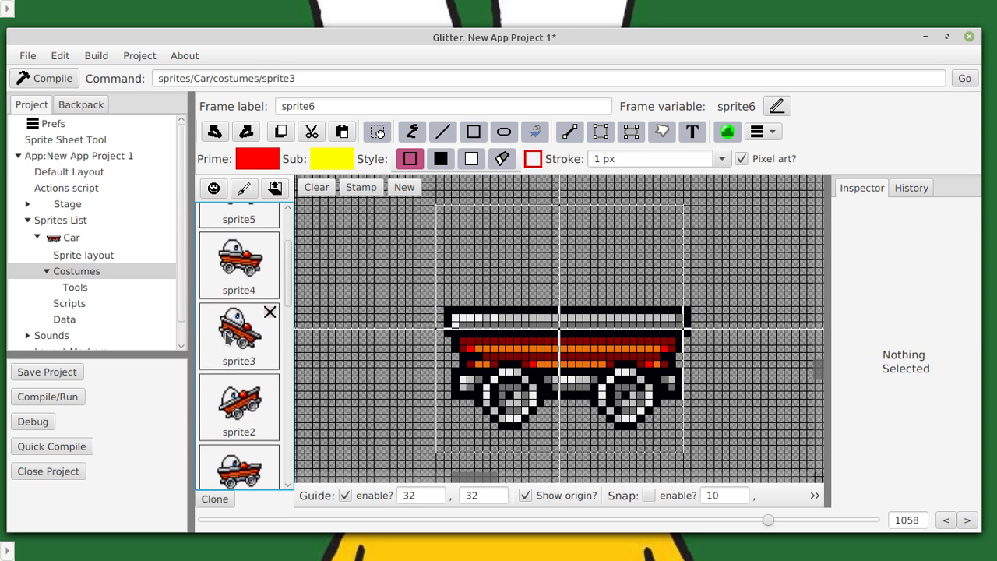
scroll(226, 337, down, 10)
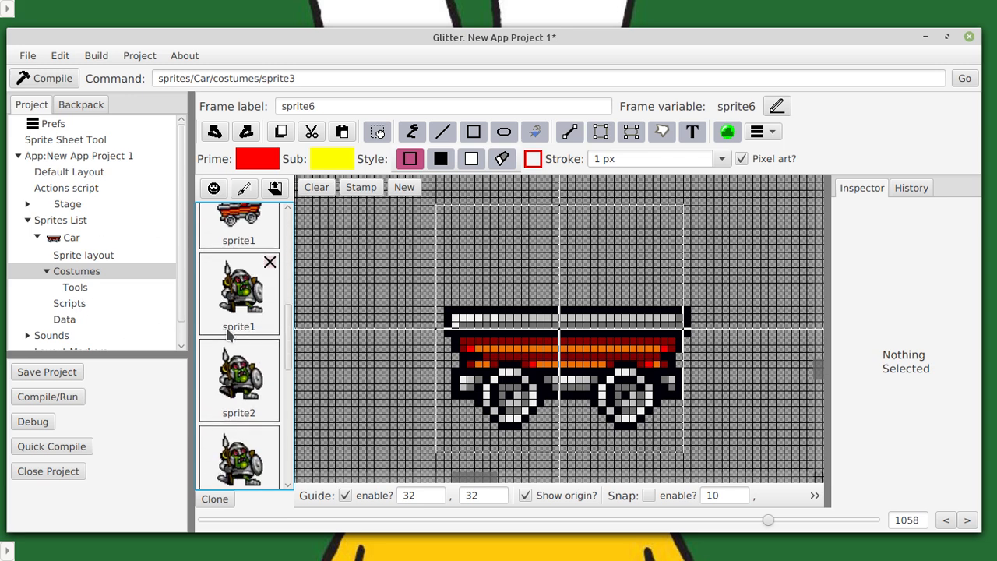
scroll(231, 340, down, 8)
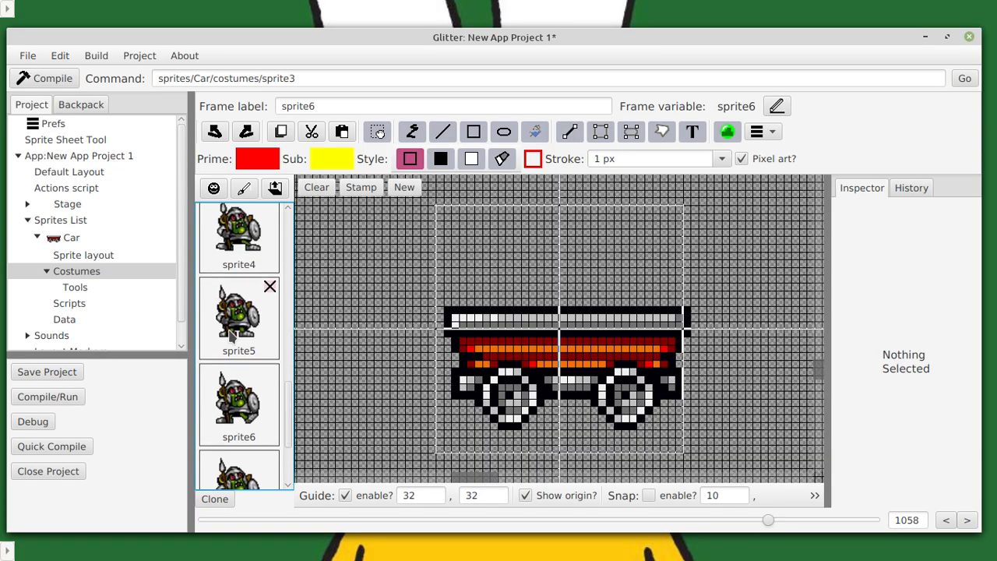
scroll(234, 335, up, 20)
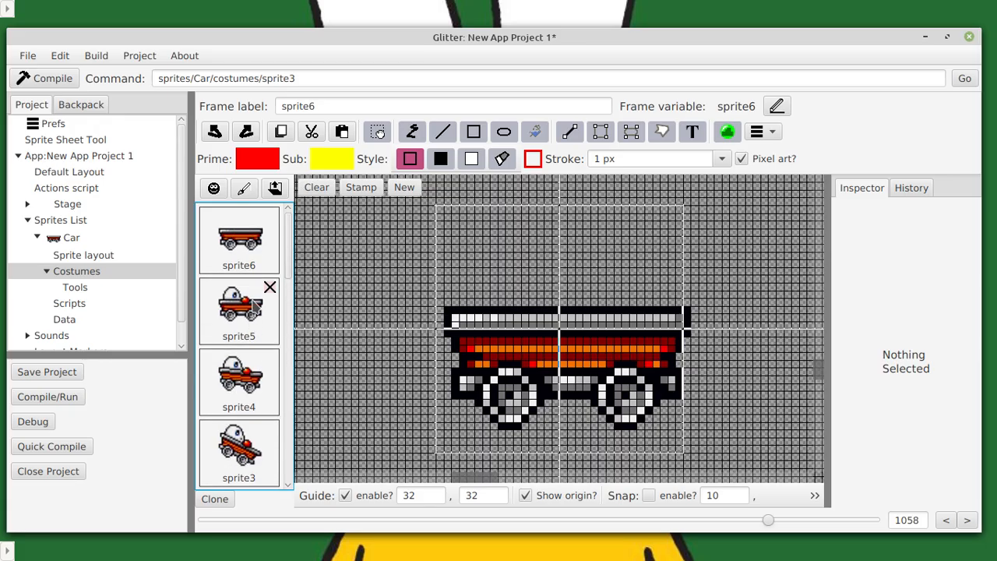
click(76, 287)
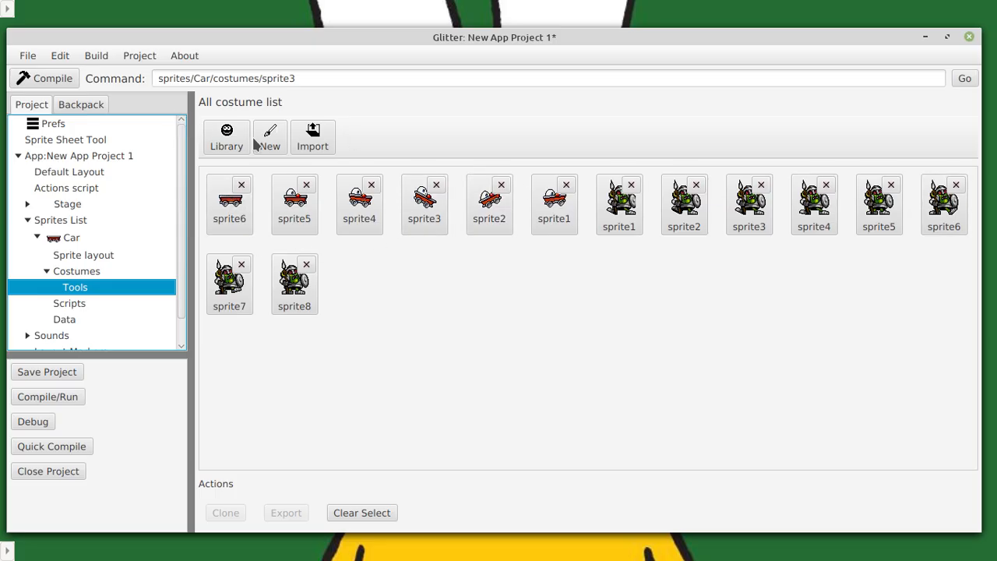
Clone the goblin costume sprite8 at the end of the Car sprite's costumes.
click(71, 272)
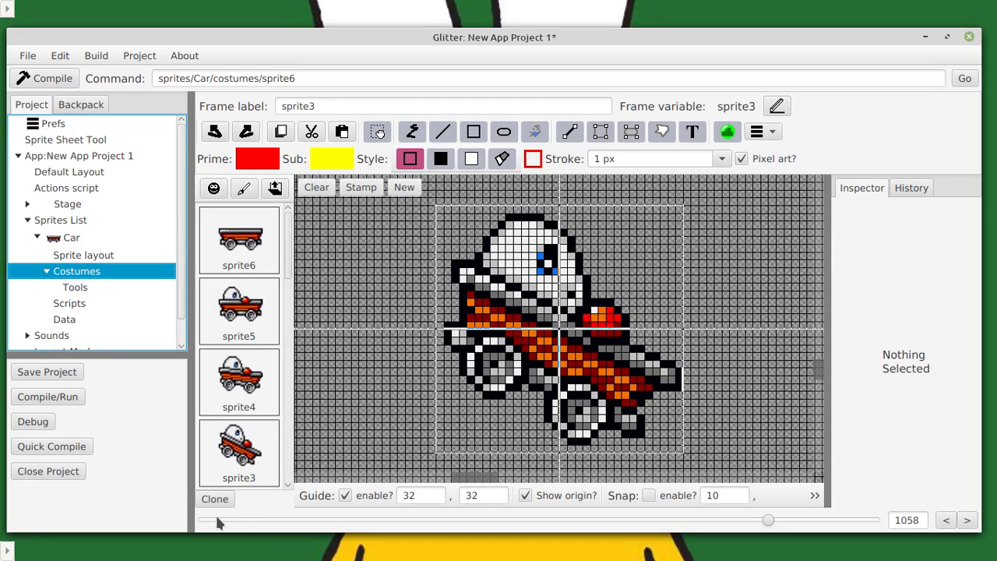
scroll(238, 436, down, 10)
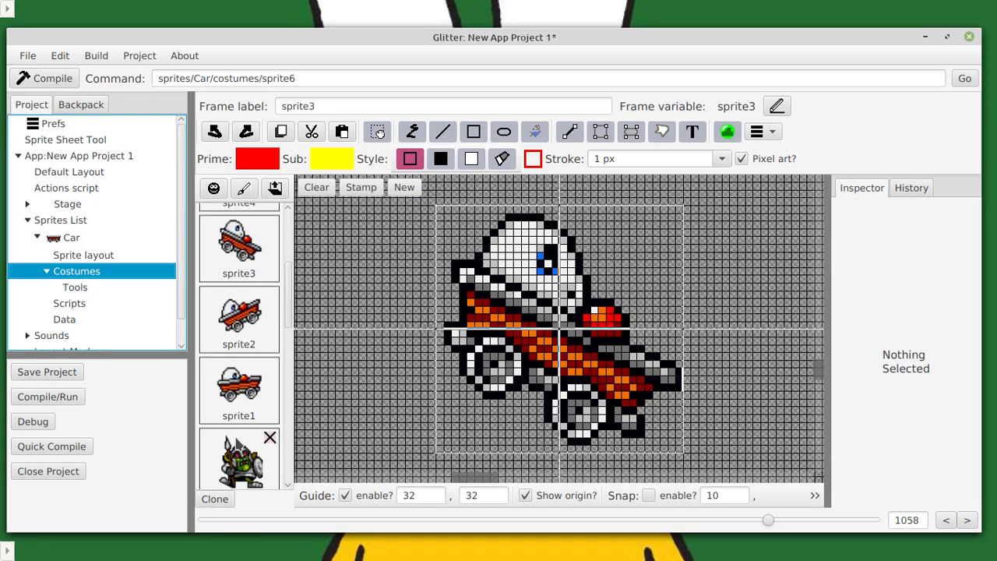
click(247, 441)
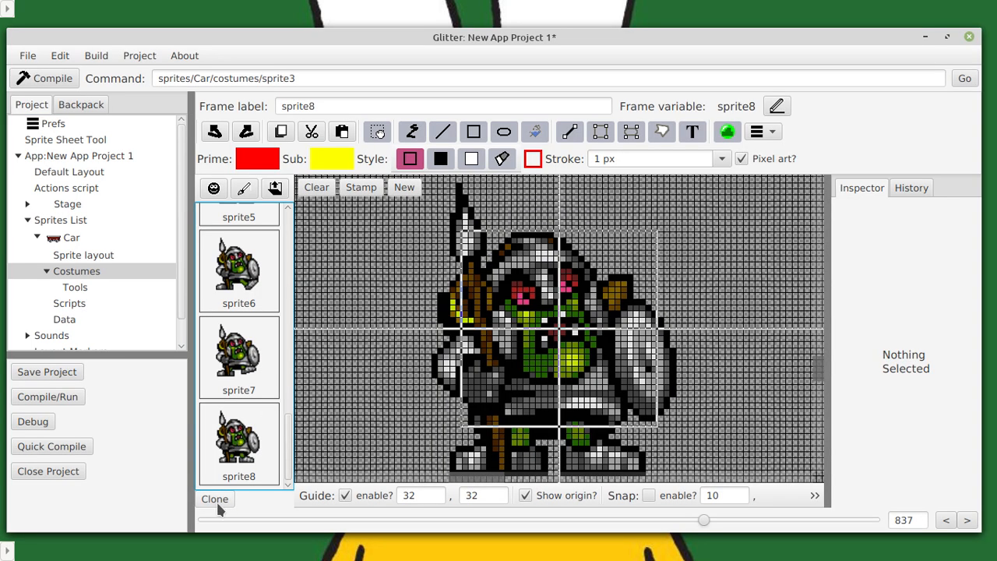
click(216, 499)
Examine the sprite8 goblin costume on the drawing canvas at smaller and larger magnifications.
click(241, 441)
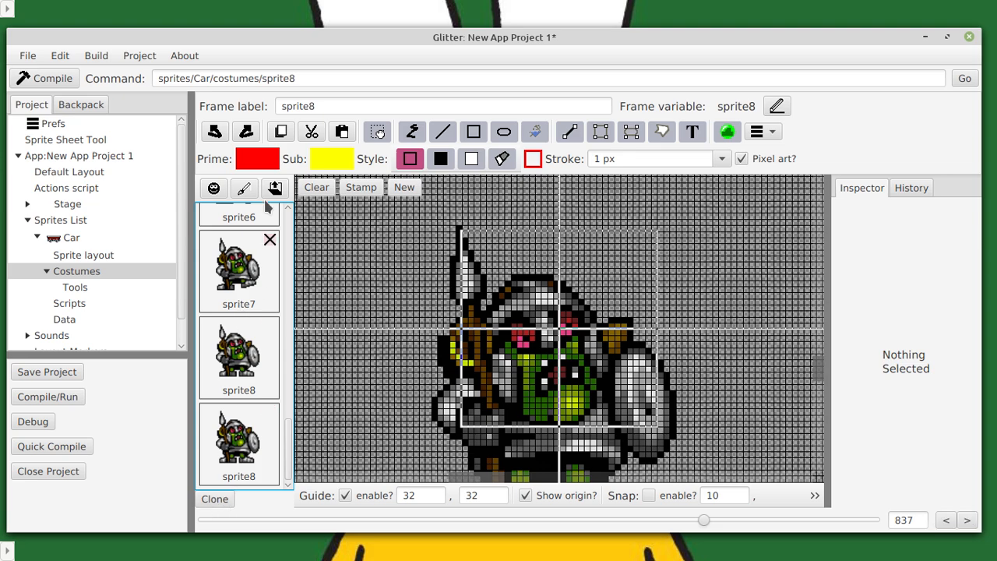
scroll(261, 267, up, 5)
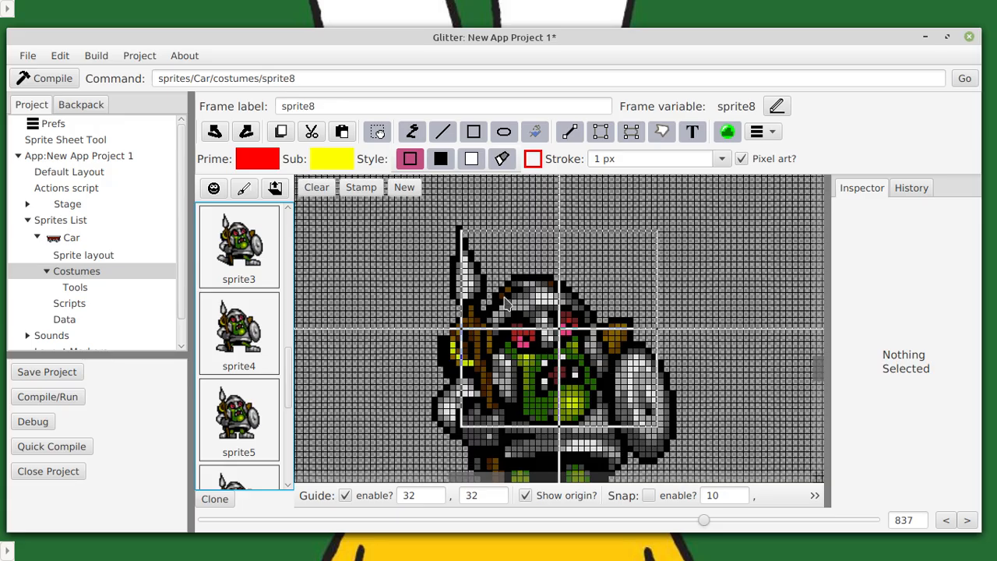
scroll(505, 303, down, 5)
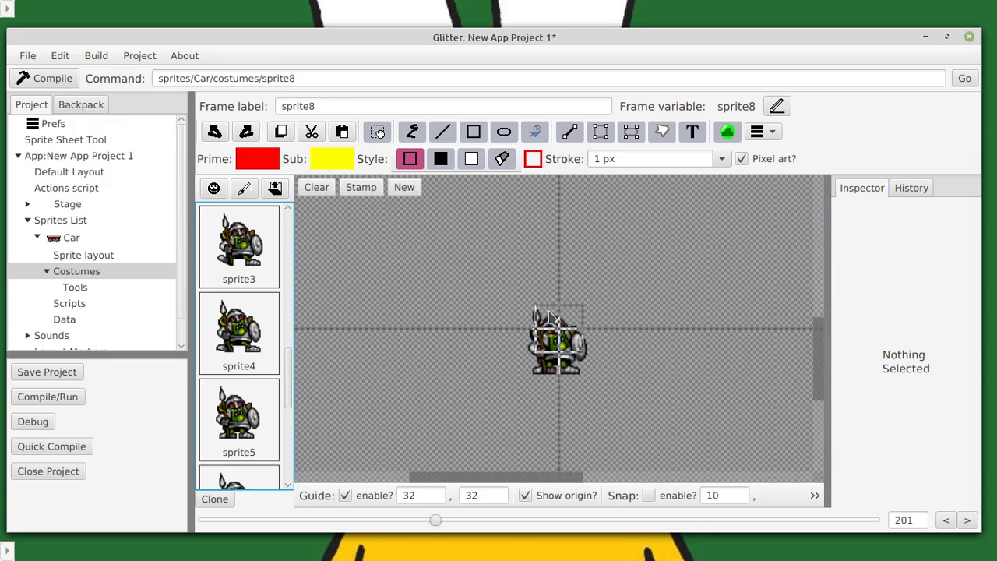
scroll(537, 307, up, 7)
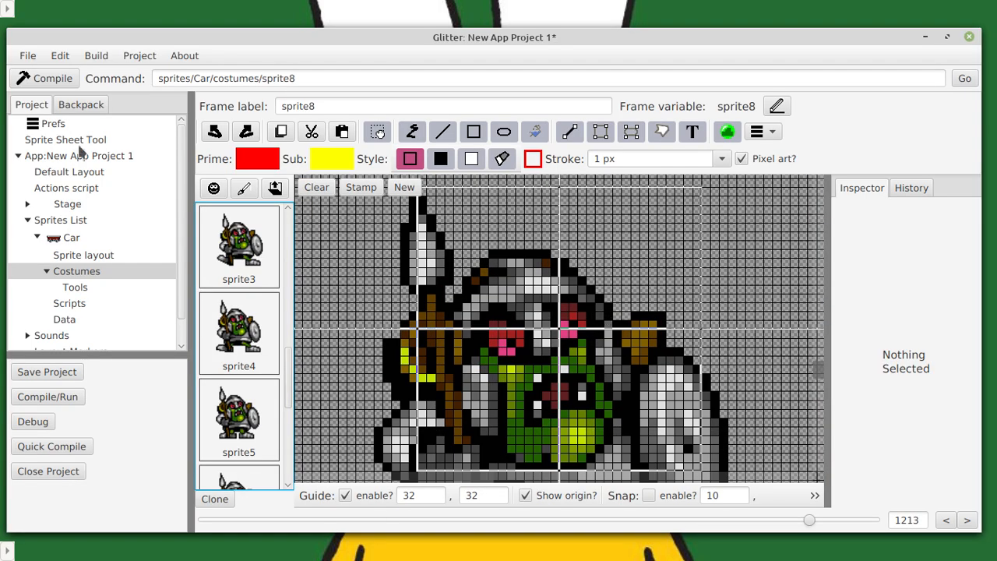
Reopen the Sprite Sheet Tool and examine the goblin animation preview at smaller and larger magnifications.
click(77, 140)
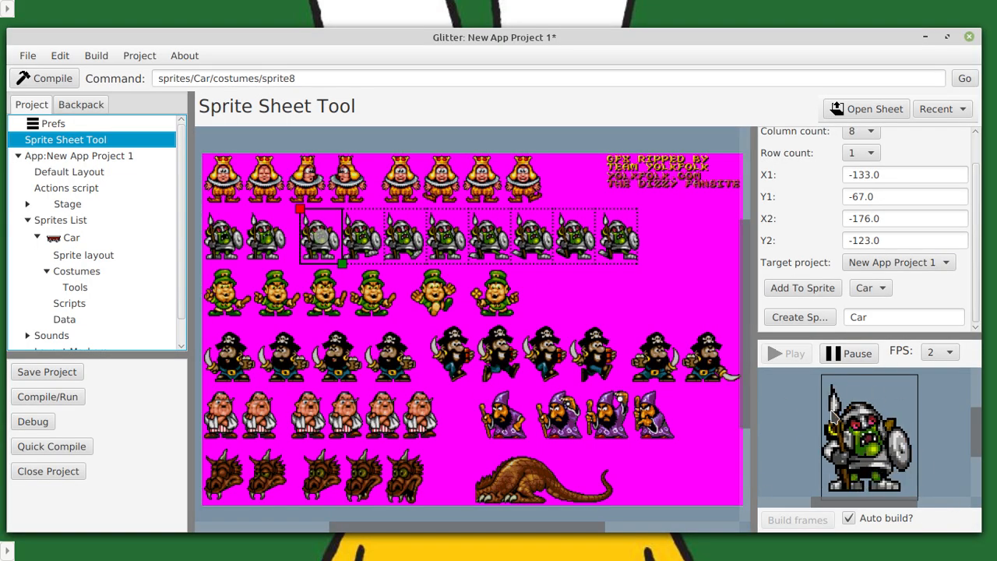
scroll(857, 421, down, 3)
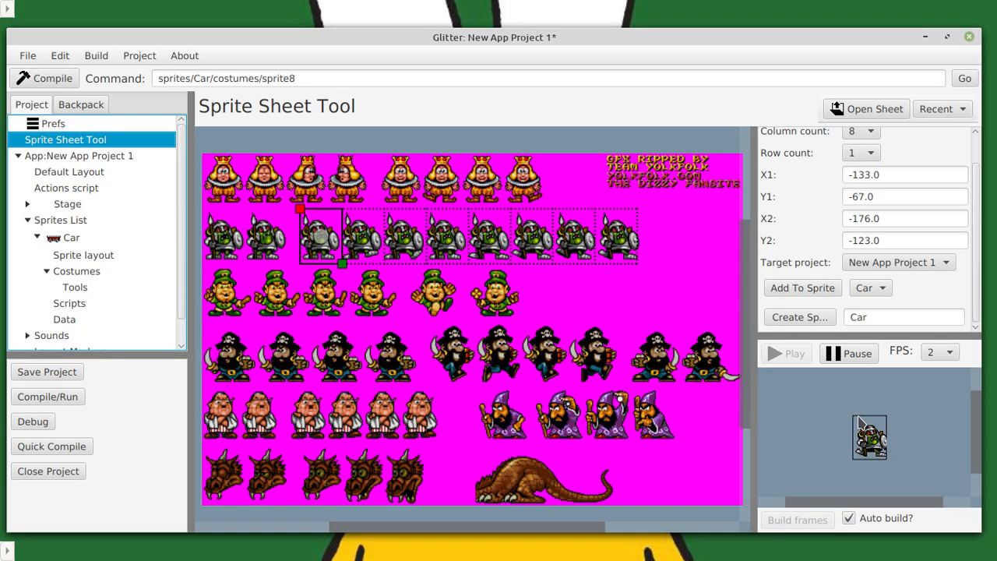
scroll(861, 427, up, 5)
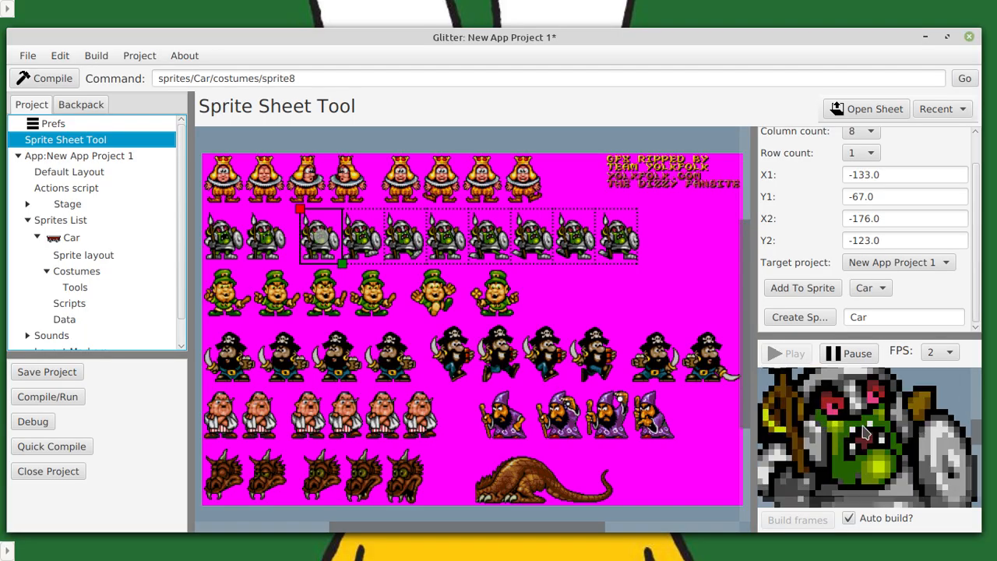
Inspect the goblin animation preview at pixel level and as a whole frame, and open the Car sprite from the sprites list.
scroll(864, 432, up, 5)
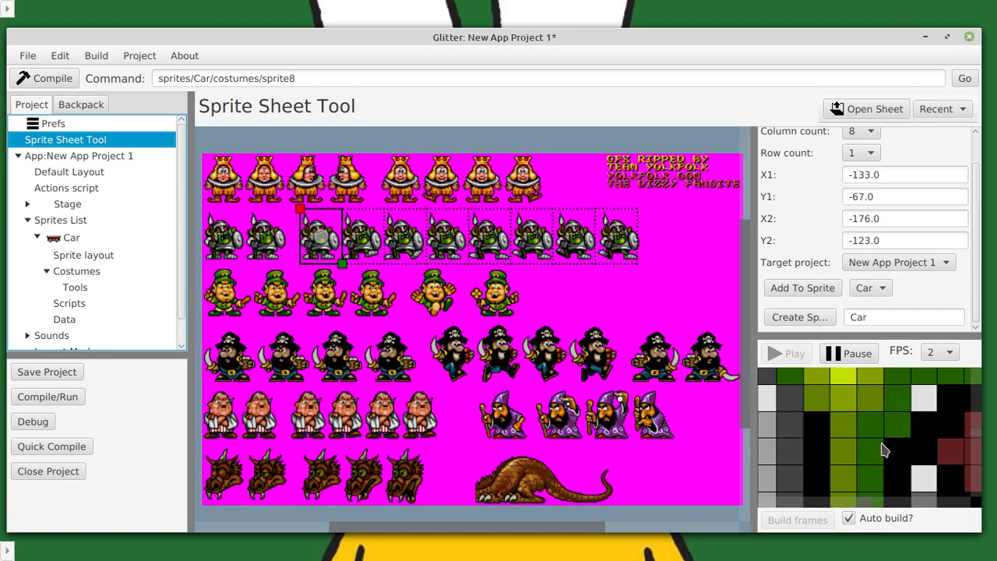
scroll(884, 450, down, 8)
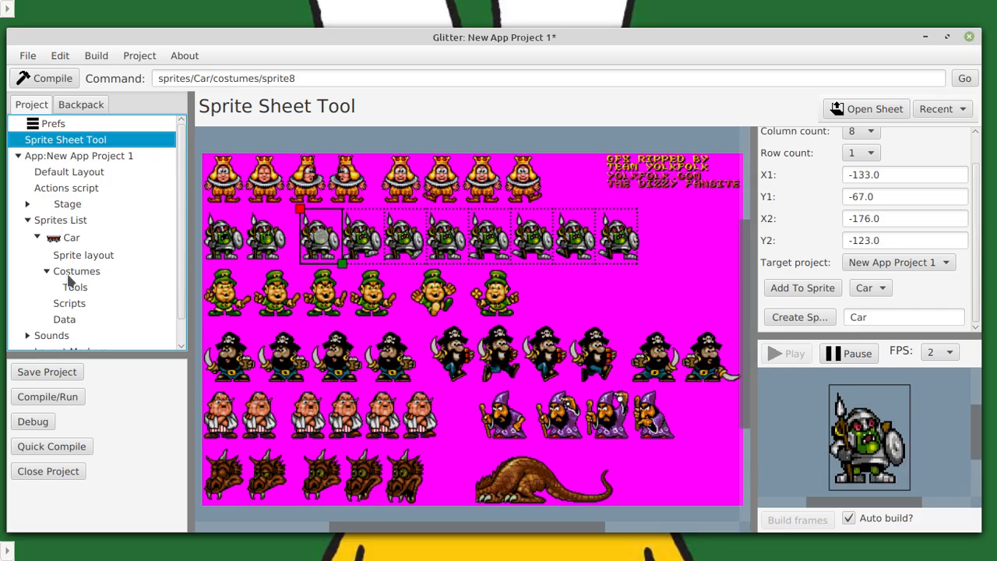
scroll(69, 257, down, 1)
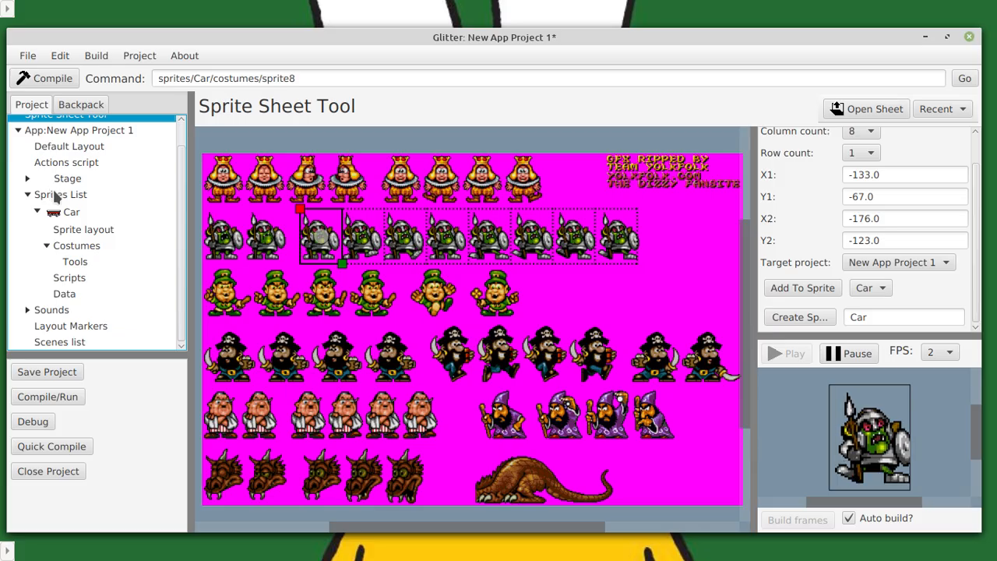
click(52, 194)
click(67, 214)
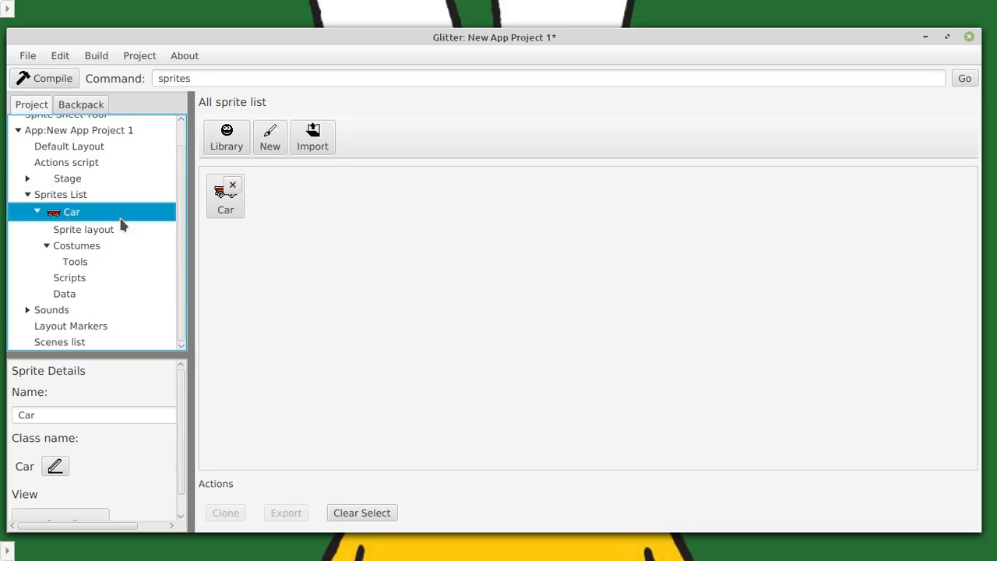
Browse the Car sprite's goblin costumes and open the first goblin costume, sprite1, in the costume editor.
click(66, 246)
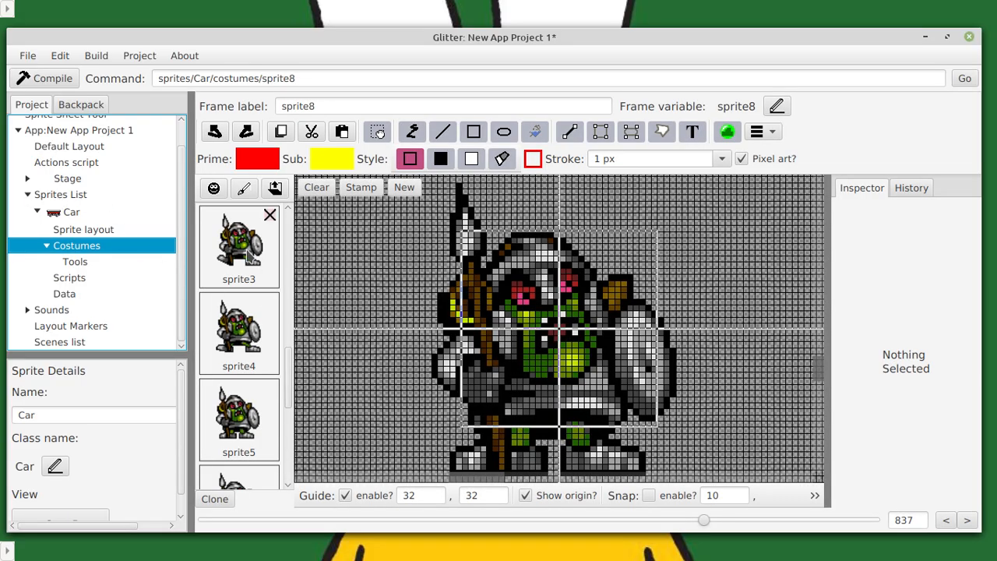
scroll(249, 328, down, 5)
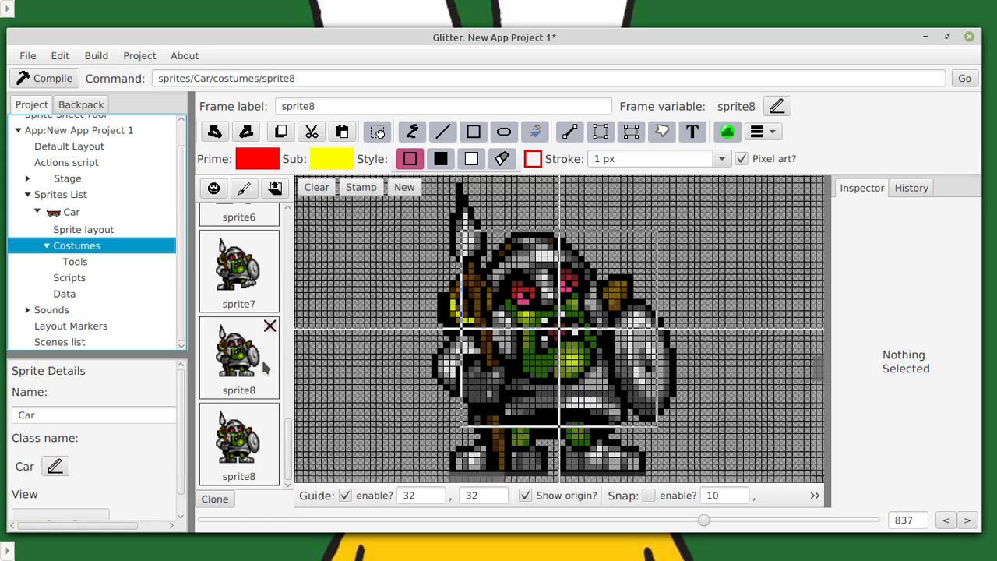
scroll(328, 335, up, 4)
scroll(245, 339, up, 20)
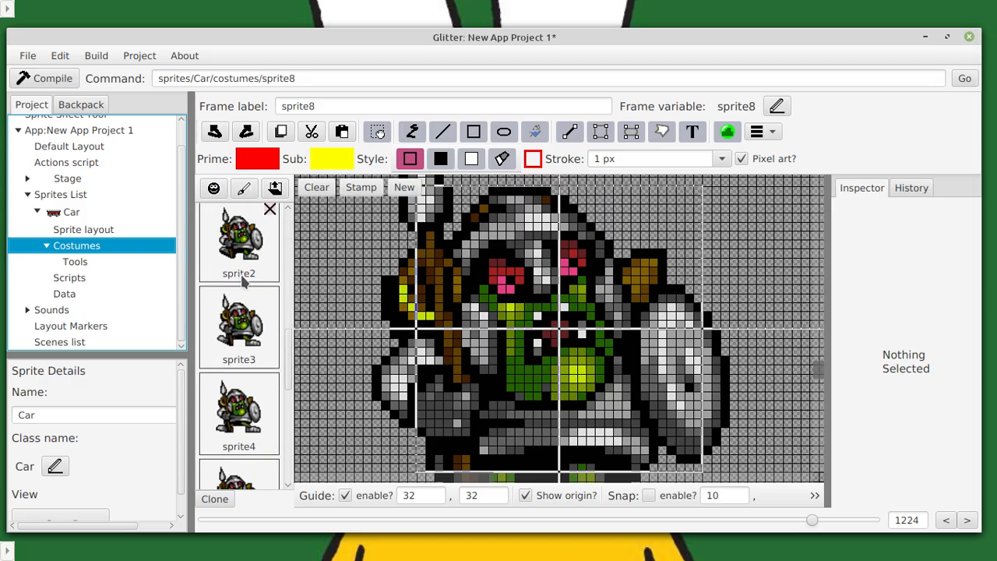
scroll(237, 323, down, 5)
scroll(237, 325, up, 6)
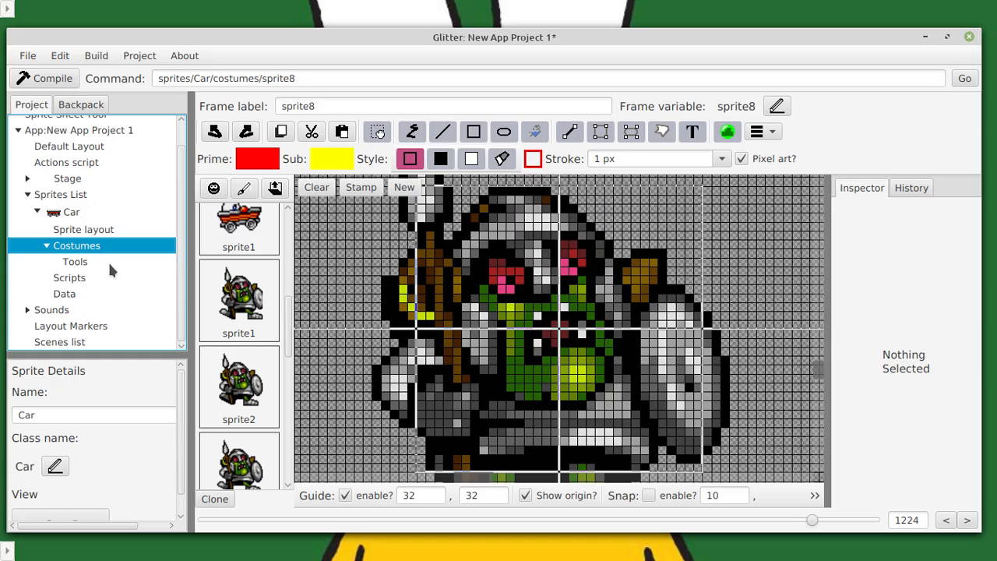
click(255, 311)
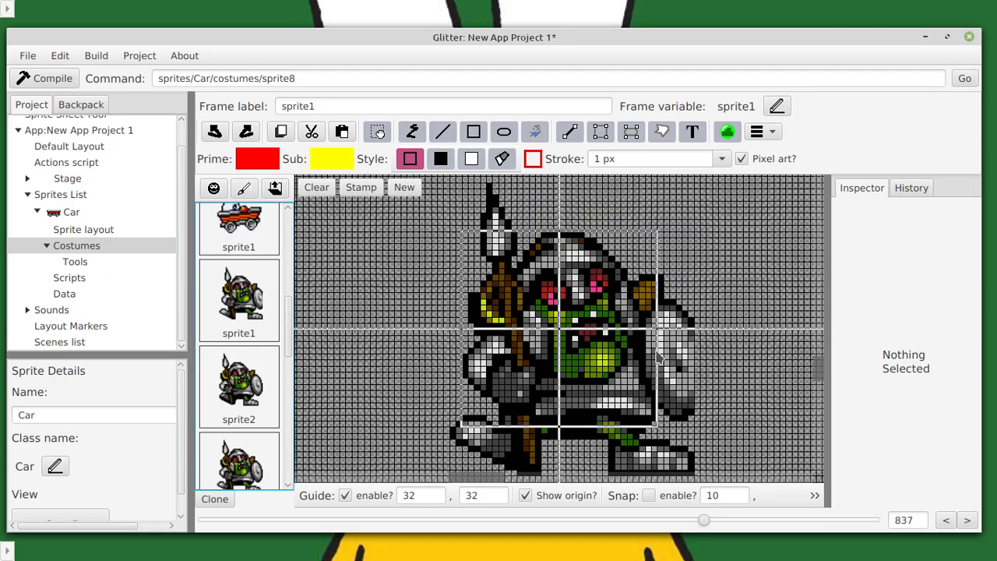
Reopen the Sprite Sheet Tool and examine the last goblin frames of the selected row on the sheet close up.
scroll(71, 141, up, 1)
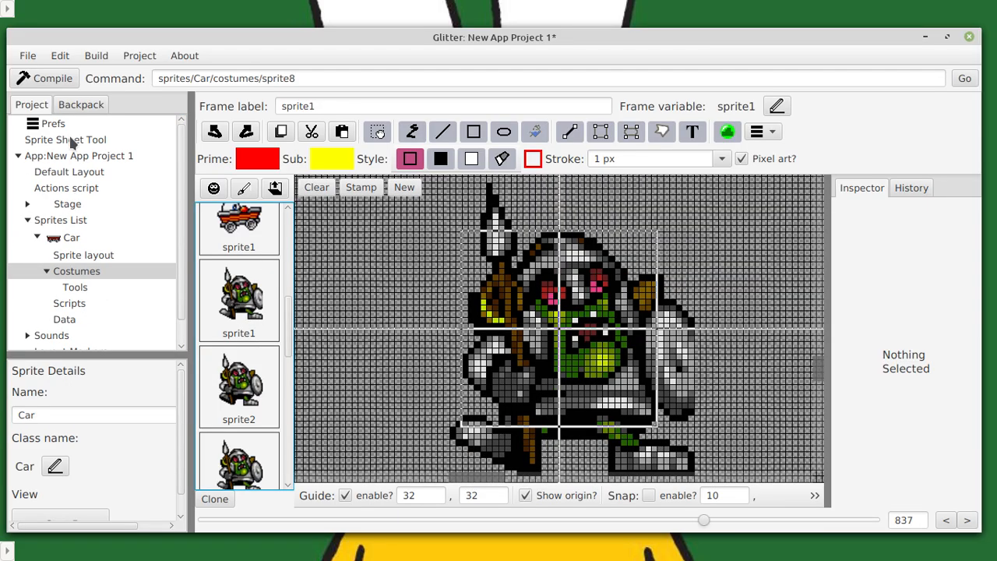
click(72, 142)
scroll(635, 267, up, 5)
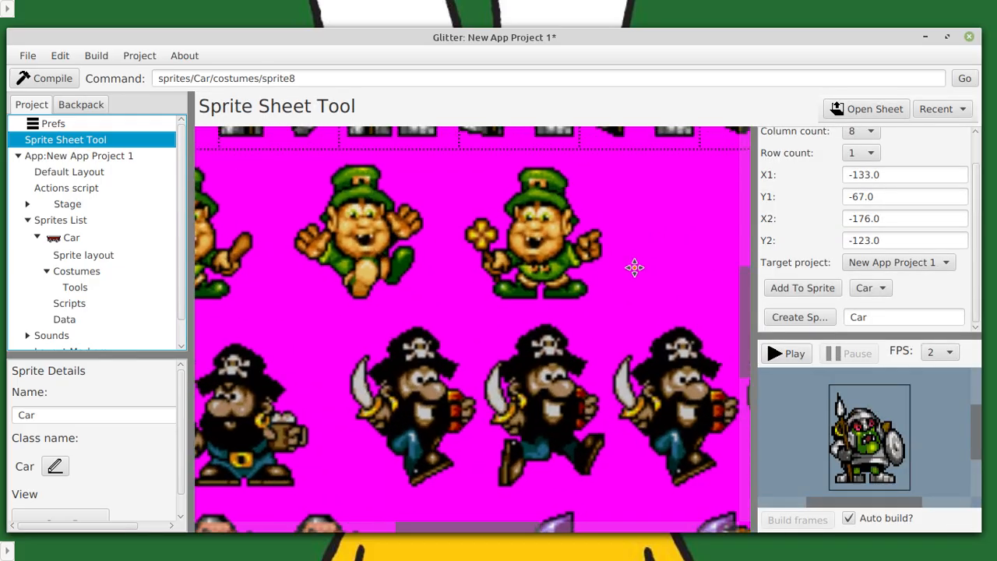
drag(634, 268, 467, 490)
scroll(469, 489, up, 8)
drag(571, 299, 461, 271)
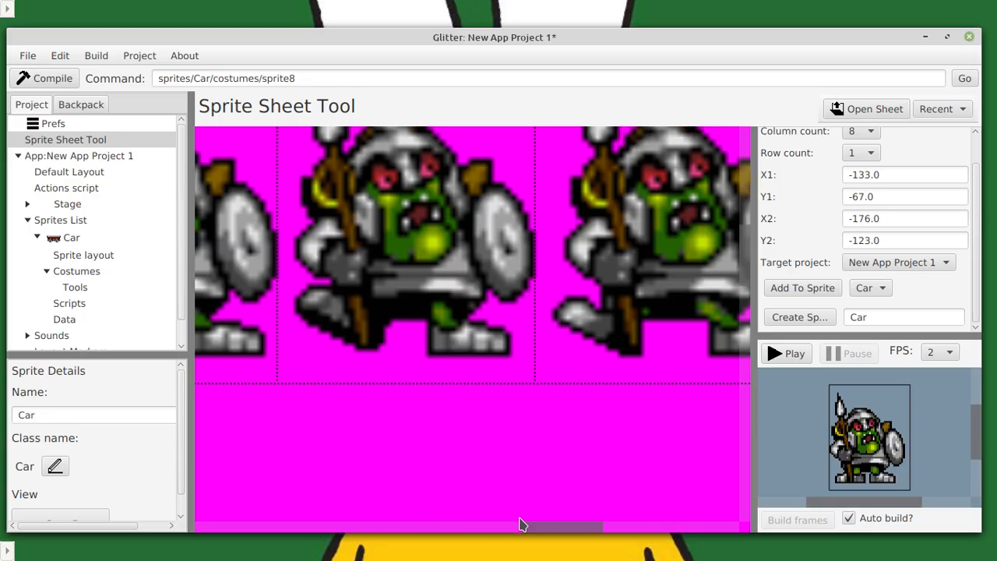
scroll(483, 312, down, 5)
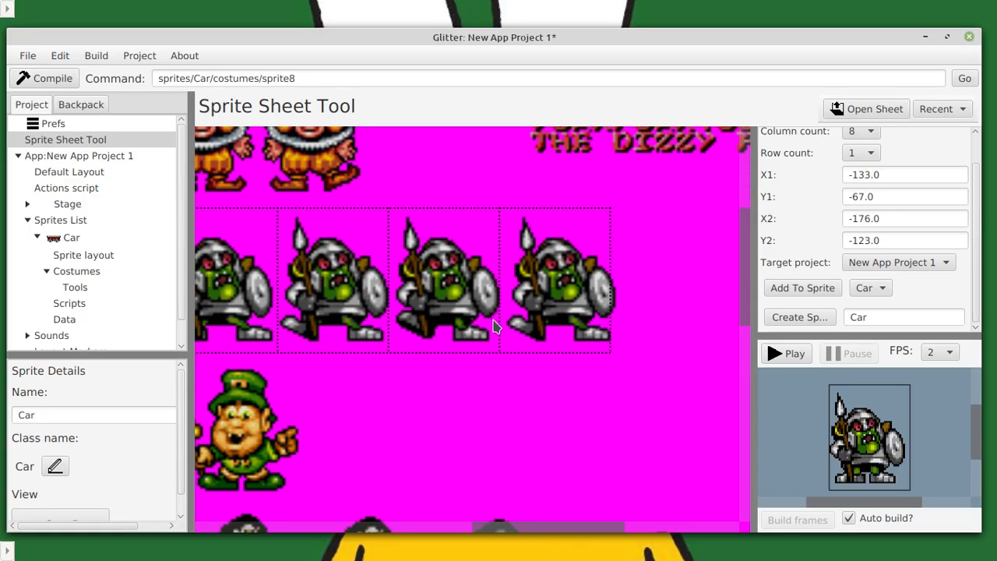
scroll(502, 333, up, 3)
scroll(530, 343, down, 3)
scroll(592, 351, up, 3)
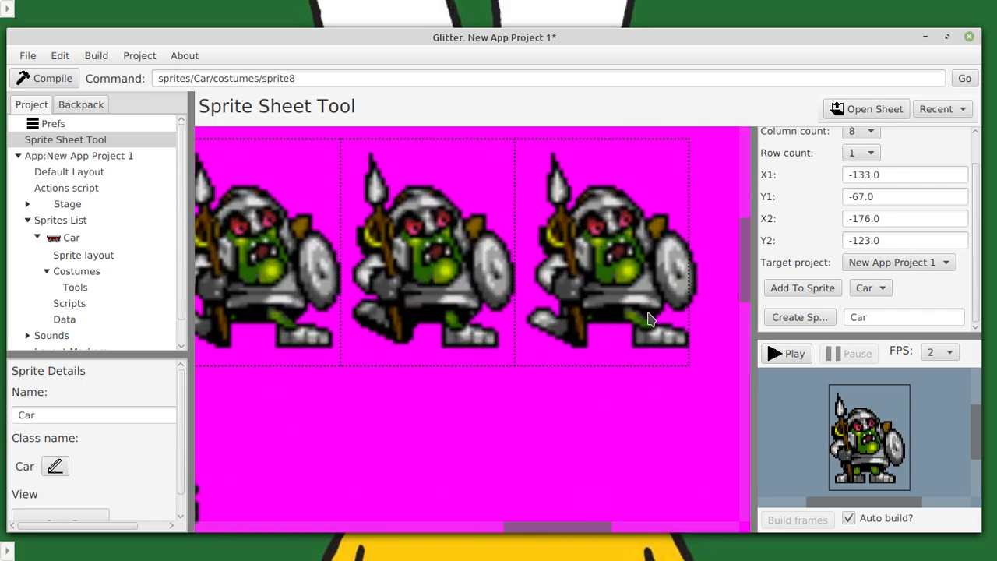
scroll(651, 319, up, 2)
scroll(563, 323, up, 3)
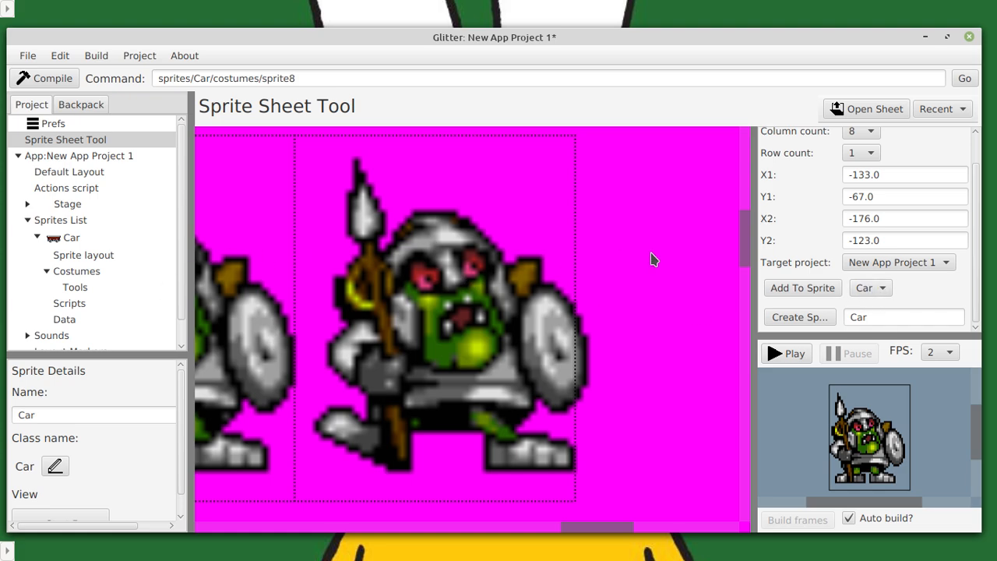
Check the frame grid settings, and examine the whole character sheet and its credits text close up.
scroll(862, 230, up, 1)
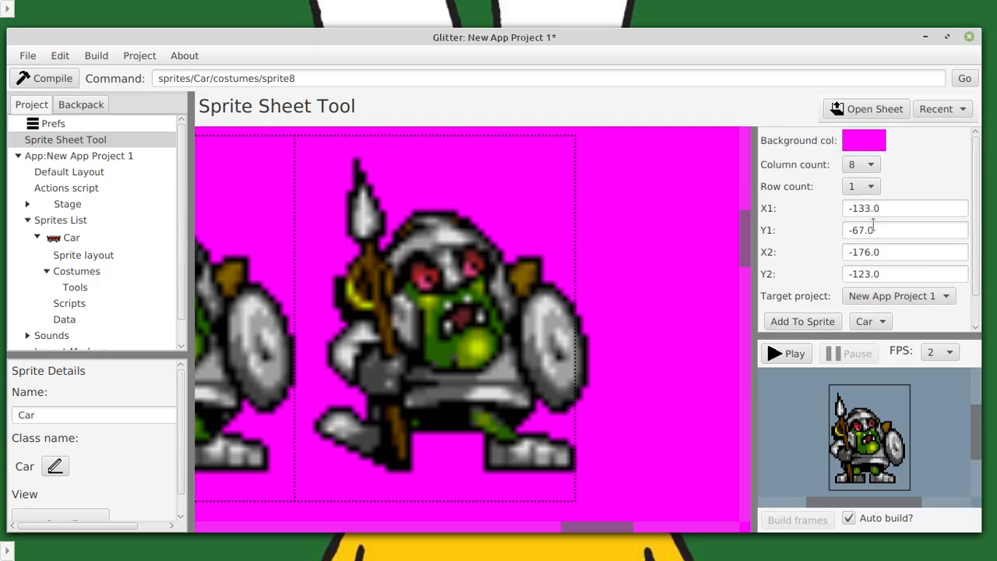
scroll(547, 197, down, 5)
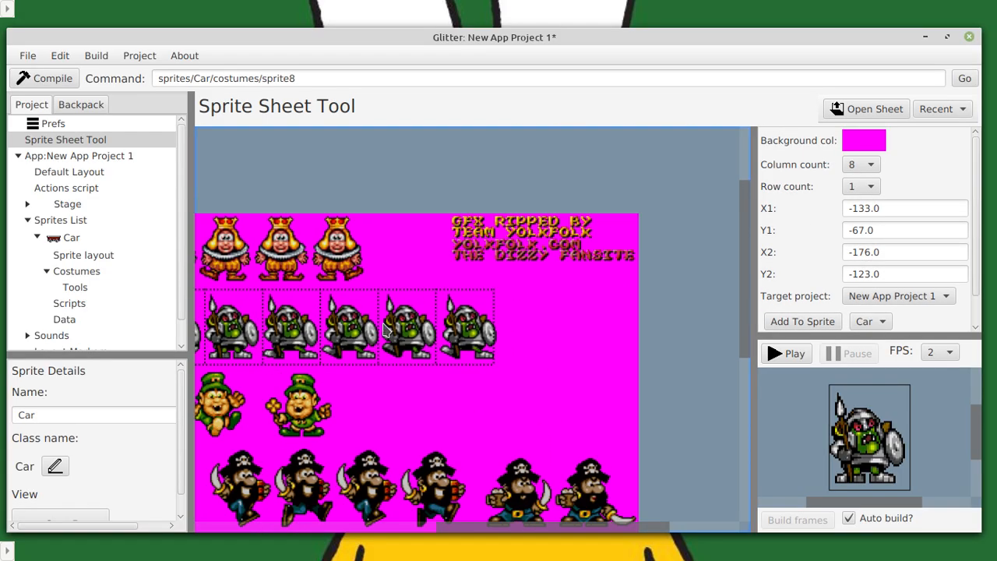
scroll(368, 327, down, 3)
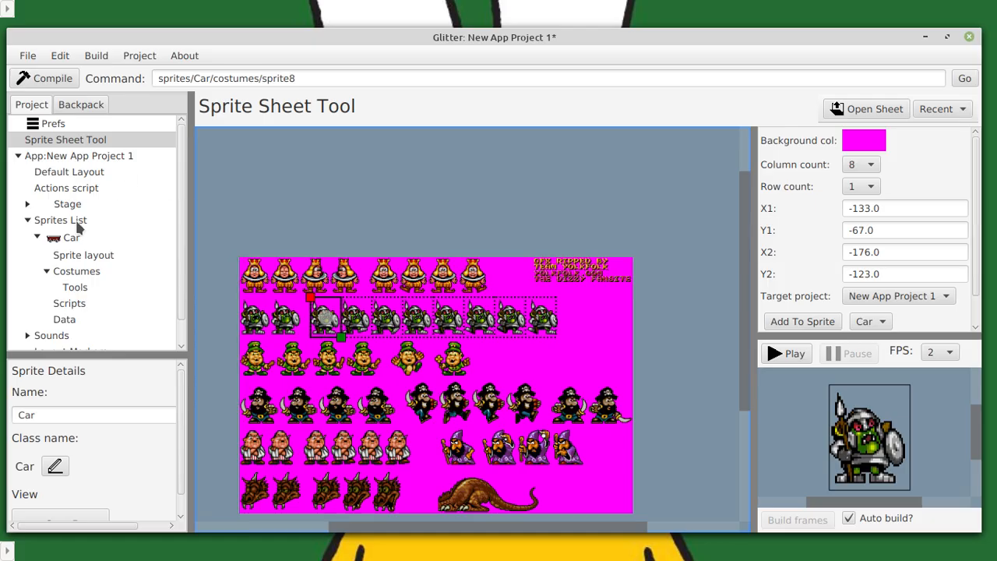
scroll(351, 358, up, 2)
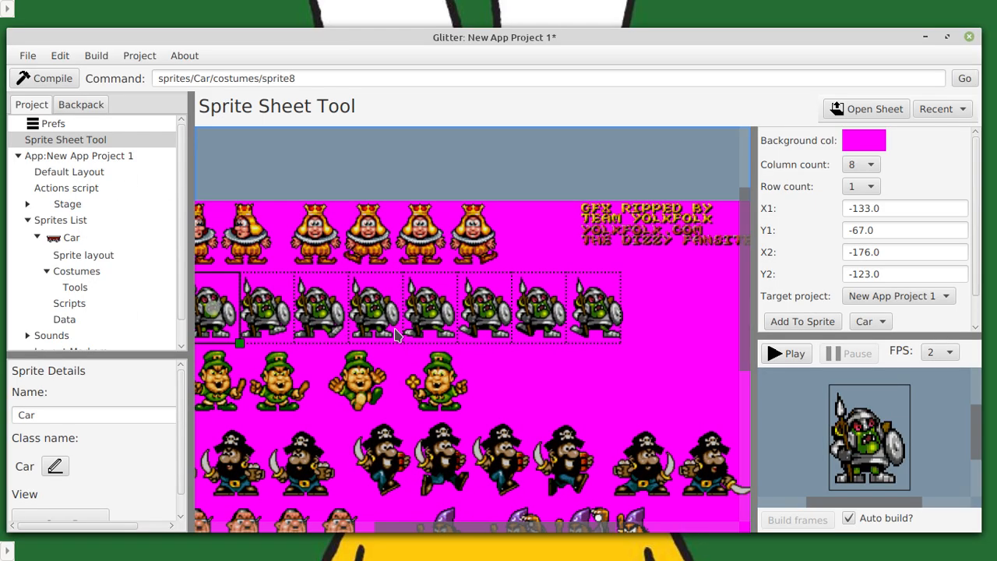
scroll(344, 266, down, 2)
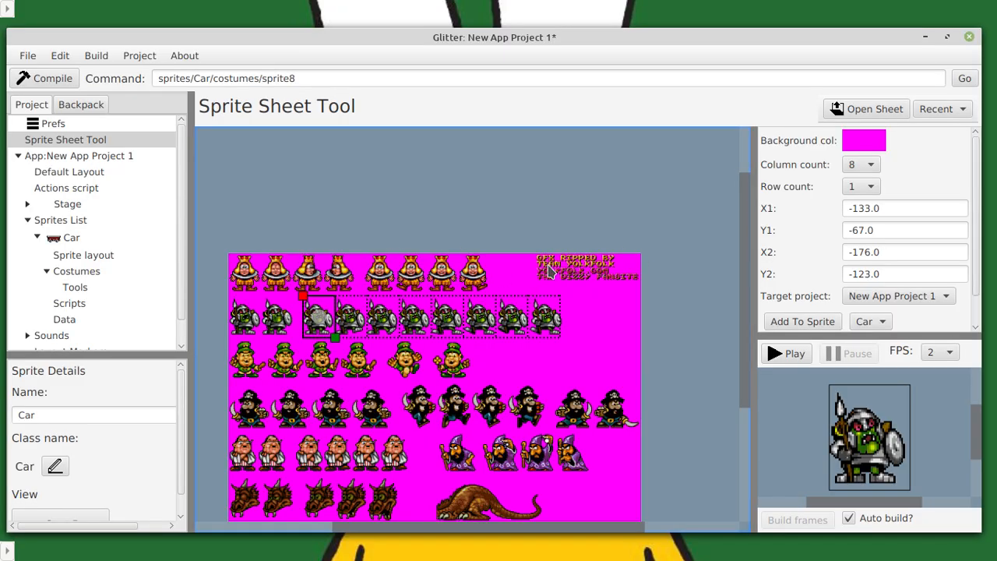
scroll(637, 260, up, 3)
drag(596, 249, 324, 392)
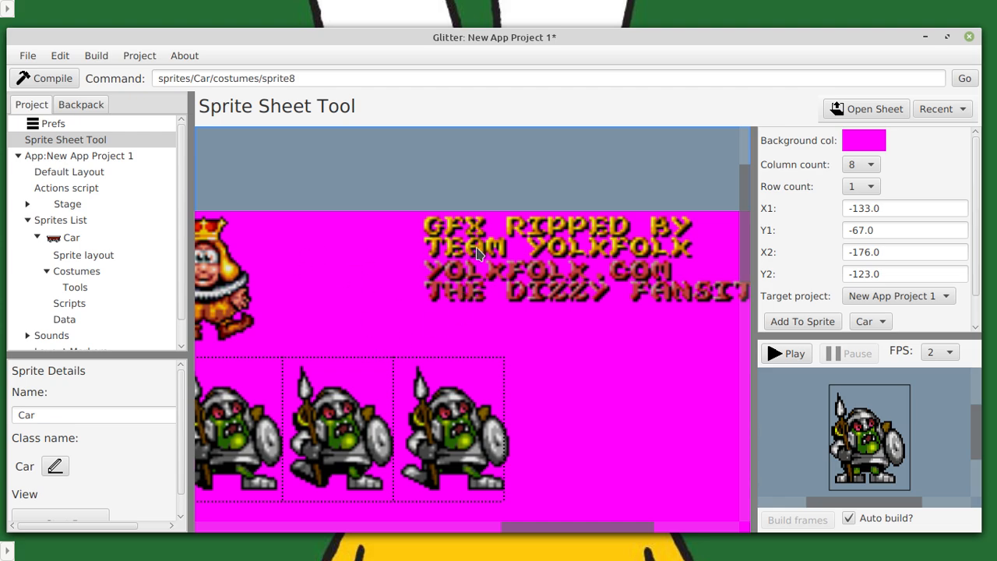
scroll(423, 232, up, 2)
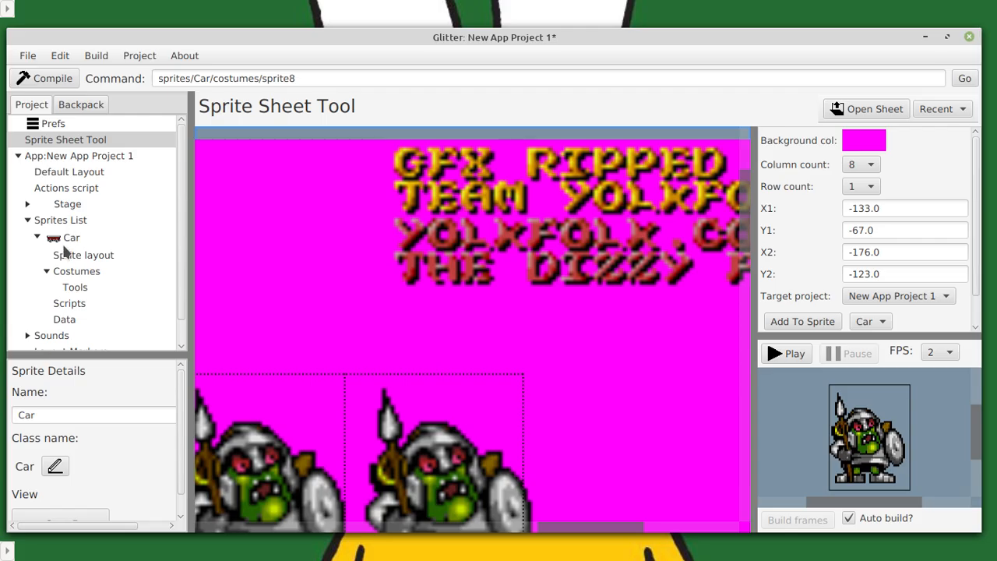
Reopen the Car sprite's costumes, examine sprite8 on the canvas at several magnifications, and browse back to the first cart costumes.
scroll(88, 238, down, 1)
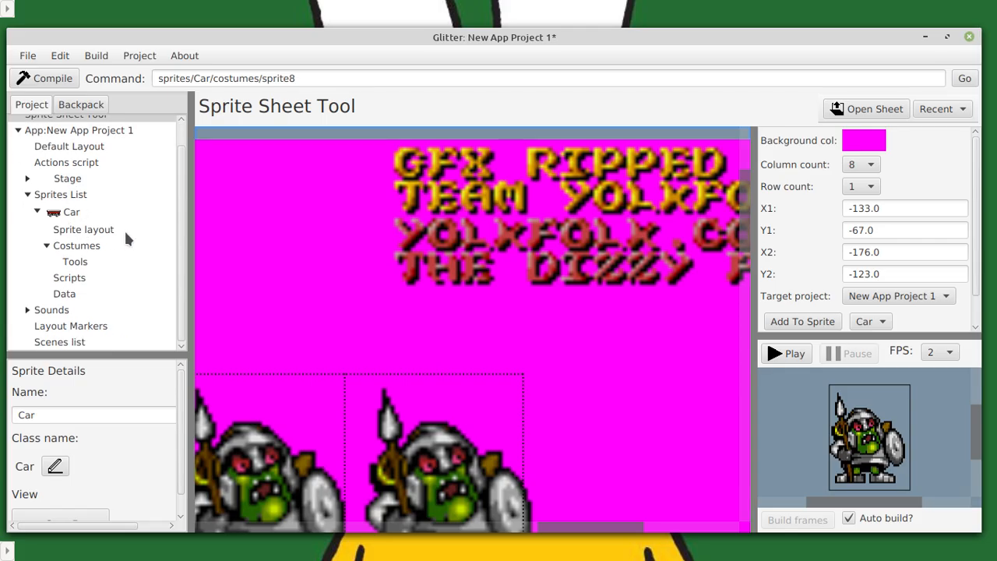
click(85, 247)
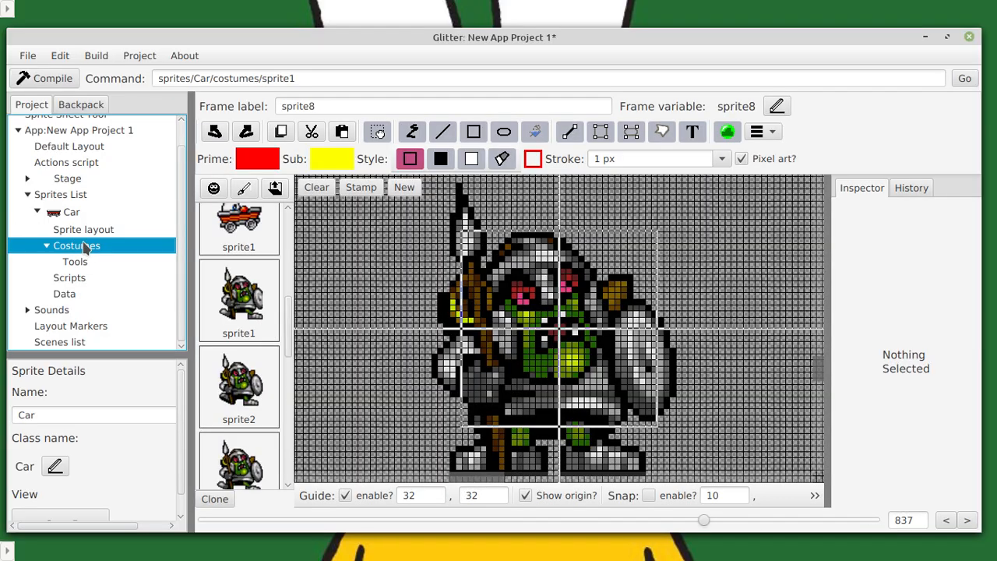
scroll(335, 319, down, 3)
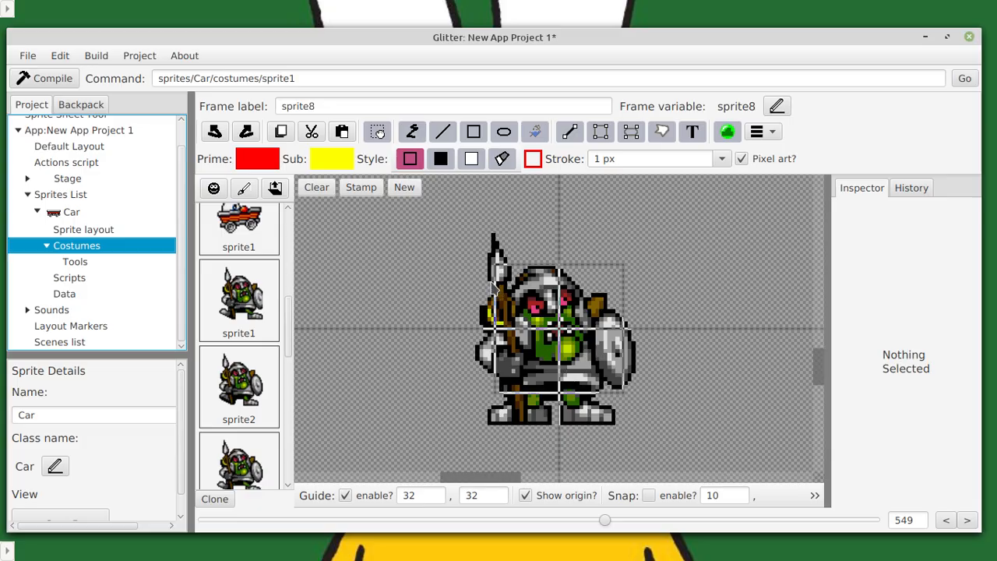
scroll(495, 289, down, 3)
scroll(440, 306, down, 3)
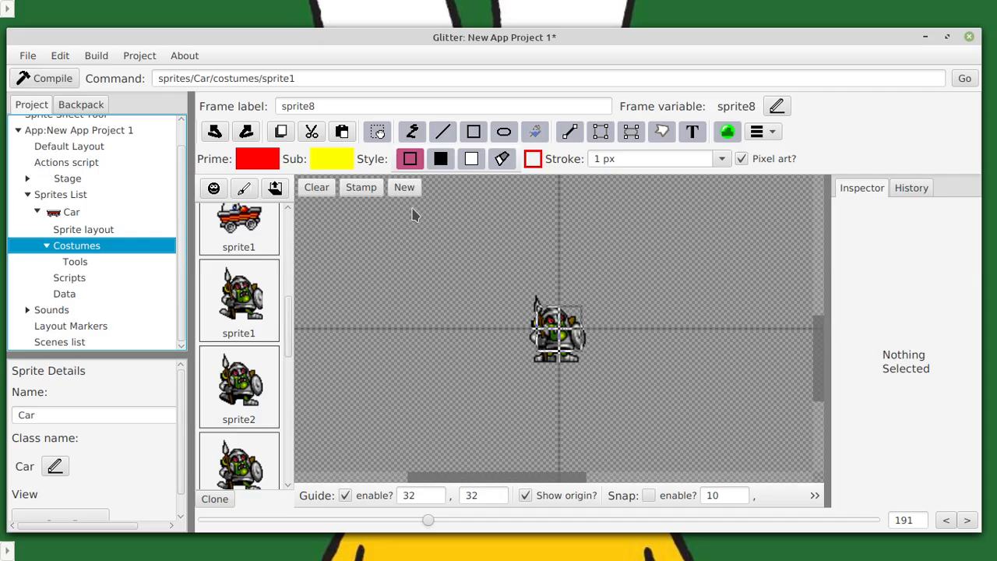
scroll(366, 253, down, 3)
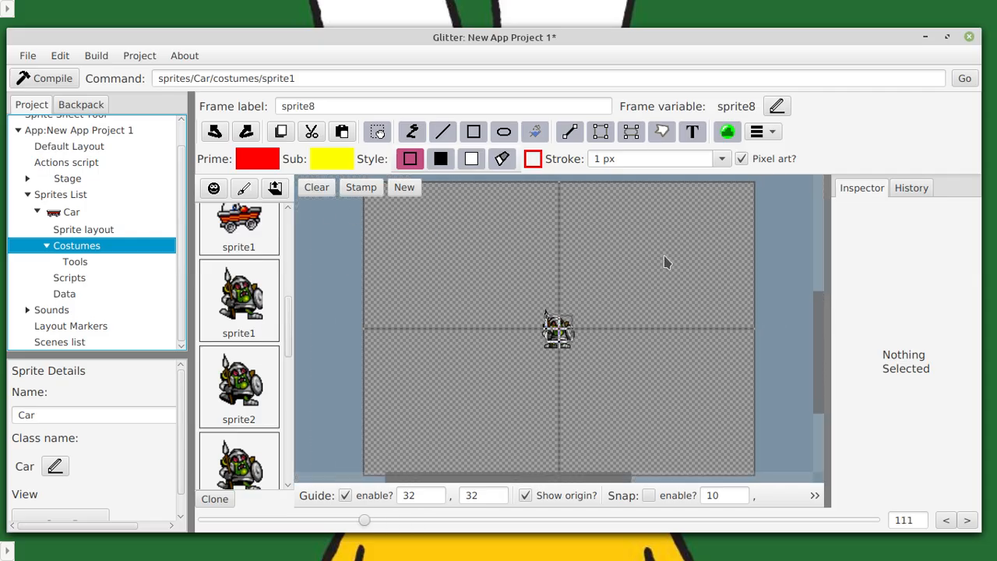
scroll(238, 234, up, 5)
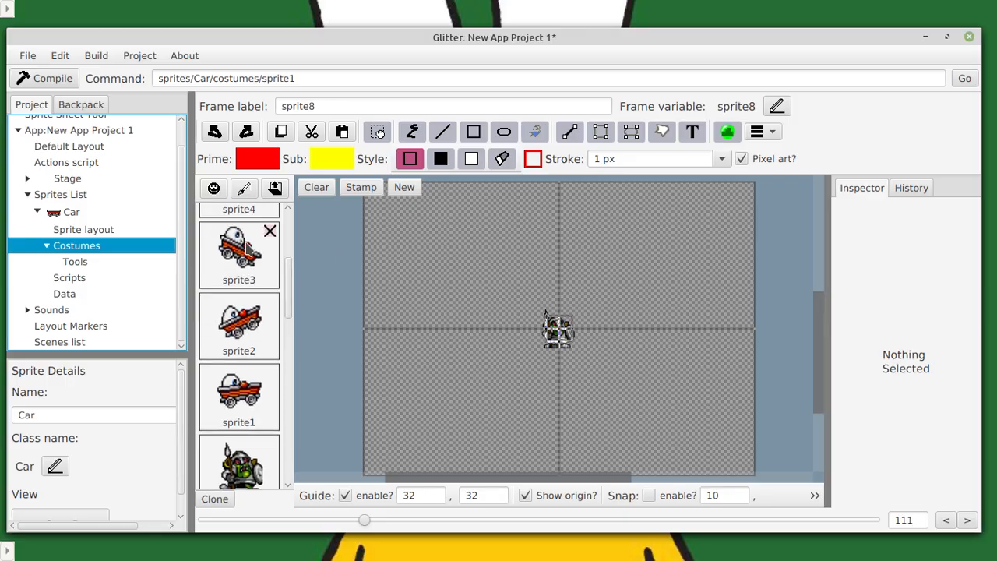
scroll(612, 270, down, 3)
scroll(545, 299, up, 10)
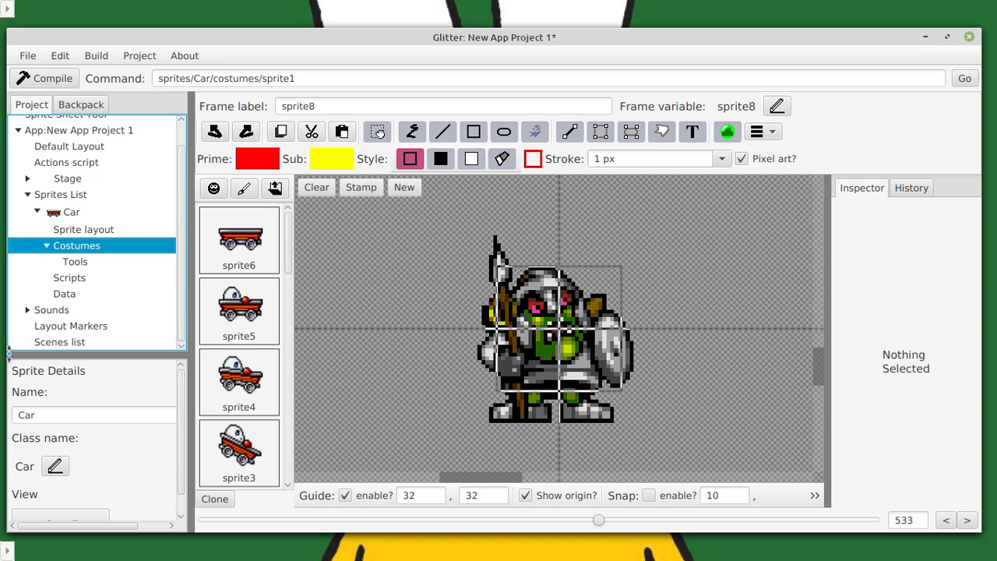
Open the preferences and look through the code editor, image editor and general image options.
scroll(56, 320, up, 1)
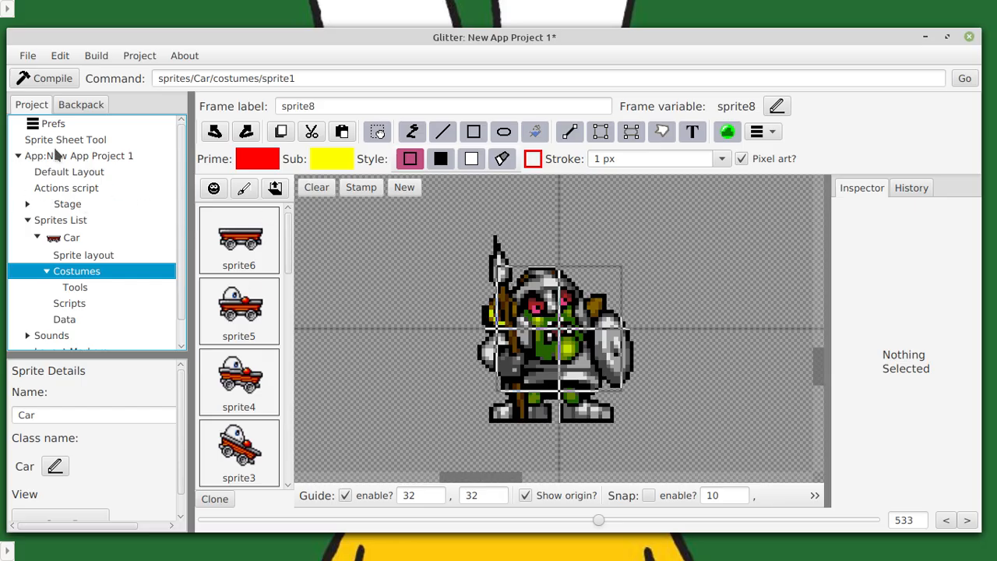
click(51, 123)
scroll(366, 420, down, 5)
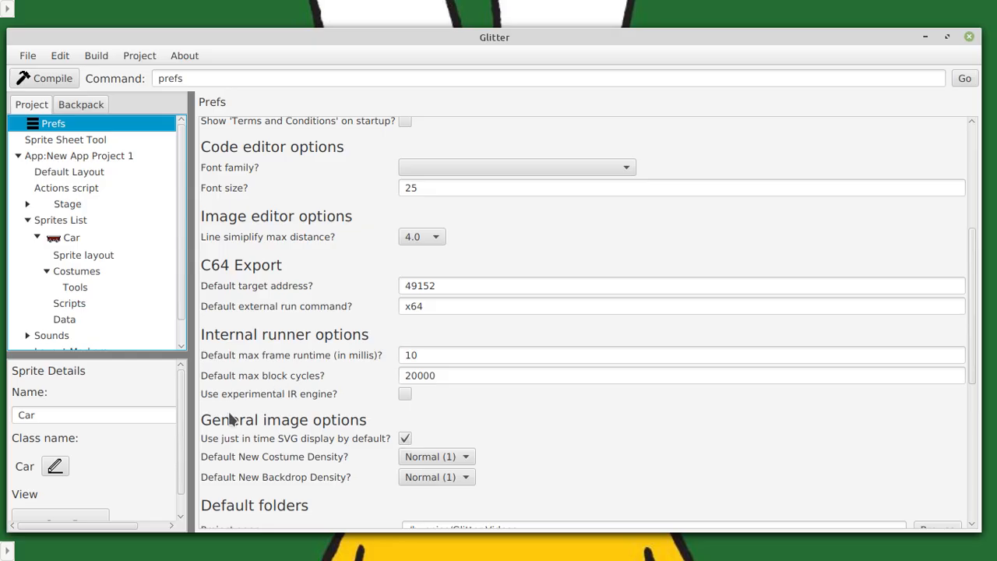
Open the Car sprite's scripts and add an empty flag { } block below the //Script comment.
click(69, 303)
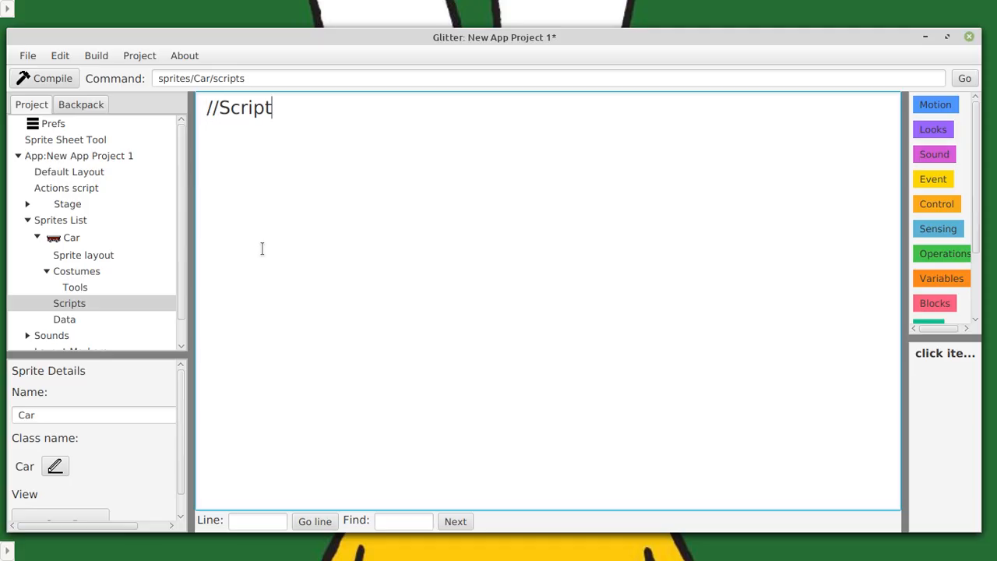
text(flag)
key(Return)
key(Return)
text(}{)
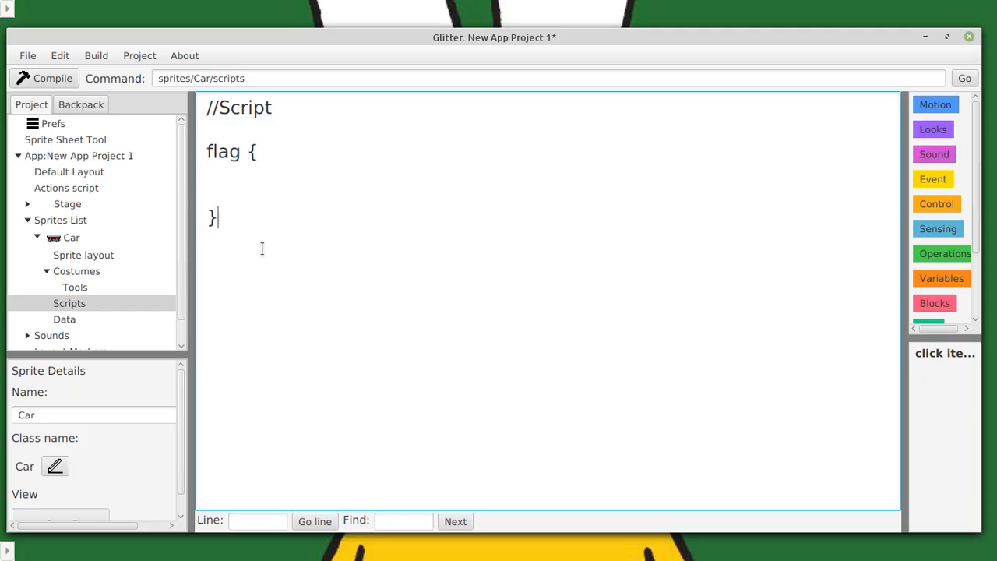
Declare the variable int x = 1; inside the flag block.
text(x =-)
key(BackSpace)
text(1)
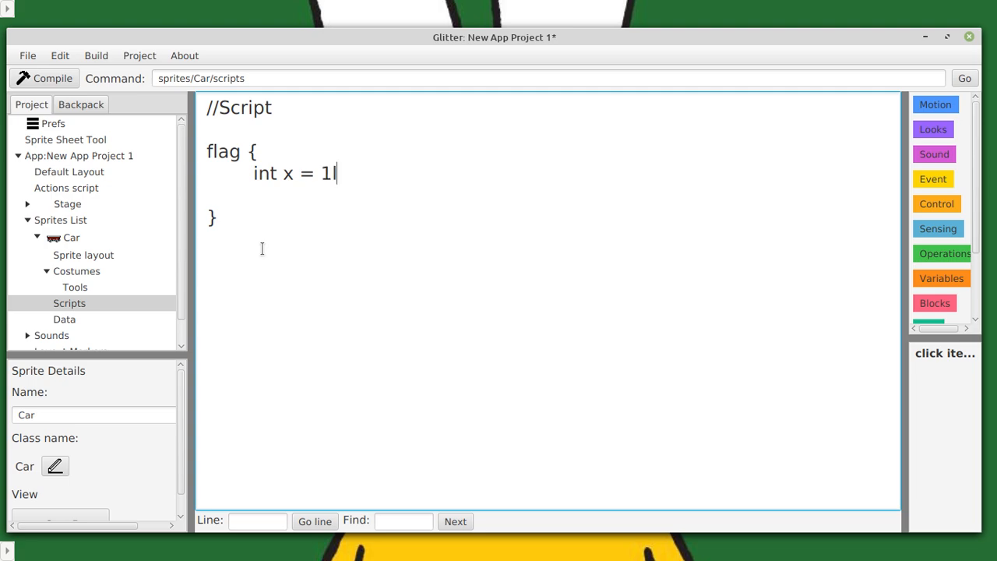
text(;)
Add an empty foverever { } block below the int x = 1; declaration inside the flag block.
key(Return)
text(firev)
key(BackSpace)
key(BackSpace)
key(BackSpace)
key(BackSpace)
text(over)
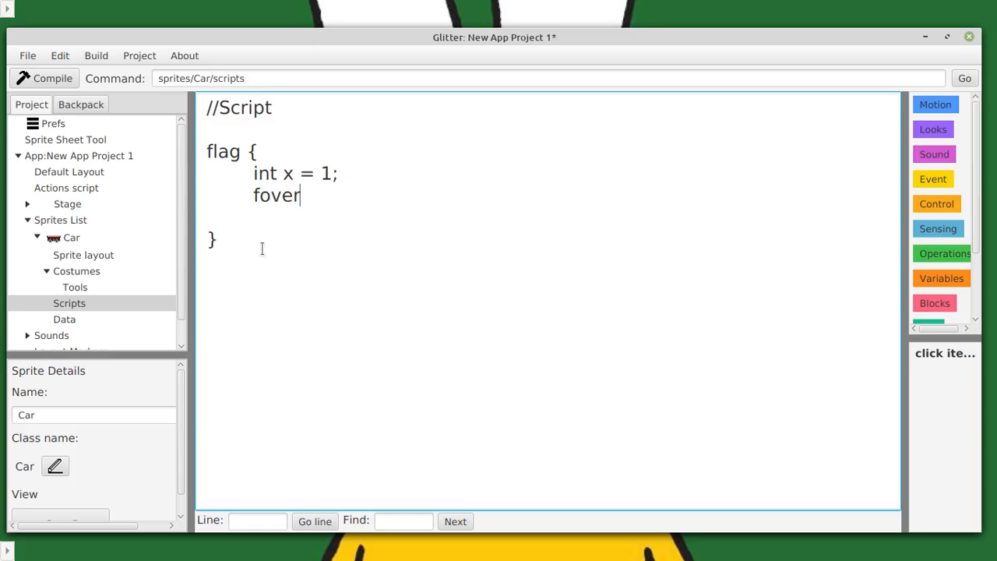
text(ever {)
key(Return)
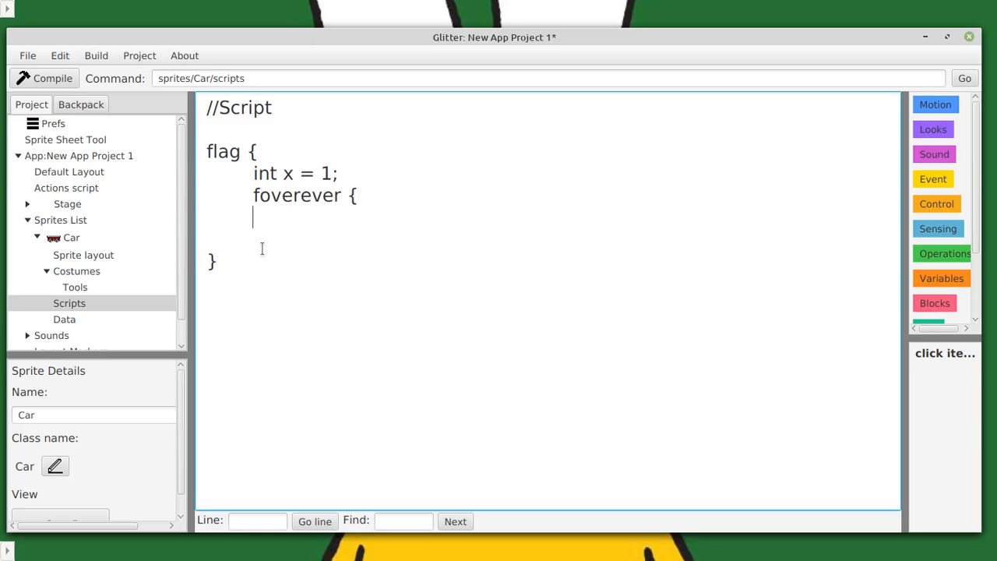
key(Return)
text(})
Add the indented statements x+=1; and turnLeft(x); inside the inner loop block.
key(Up)
key(Tab)
text(x+=1;)
key(Return)
text(turn)
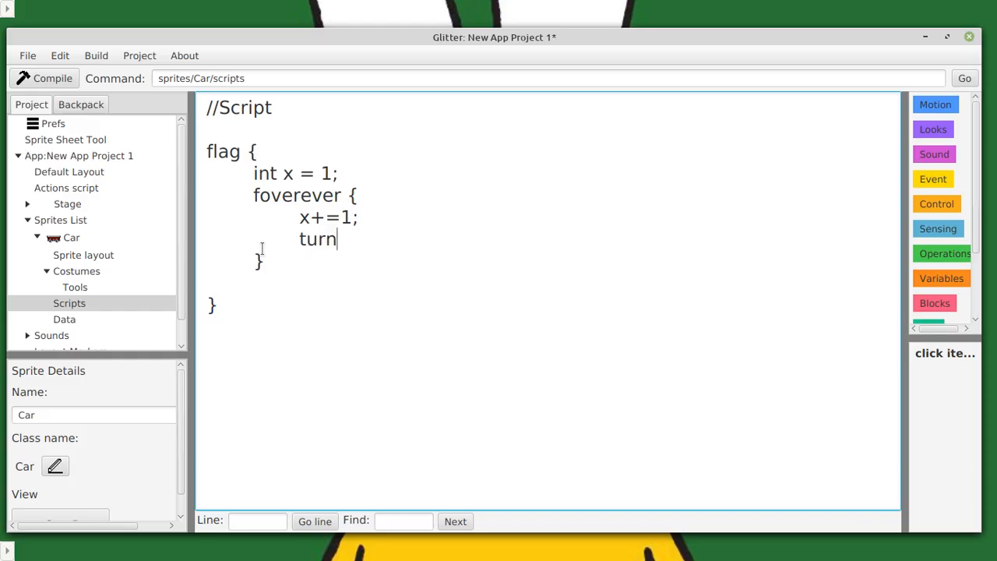
text(Left*x)
key(BackSpace)
key(BackSpace)
text((x);)
Compile the project, check the reported error, and return to the Car script.
key(F5)
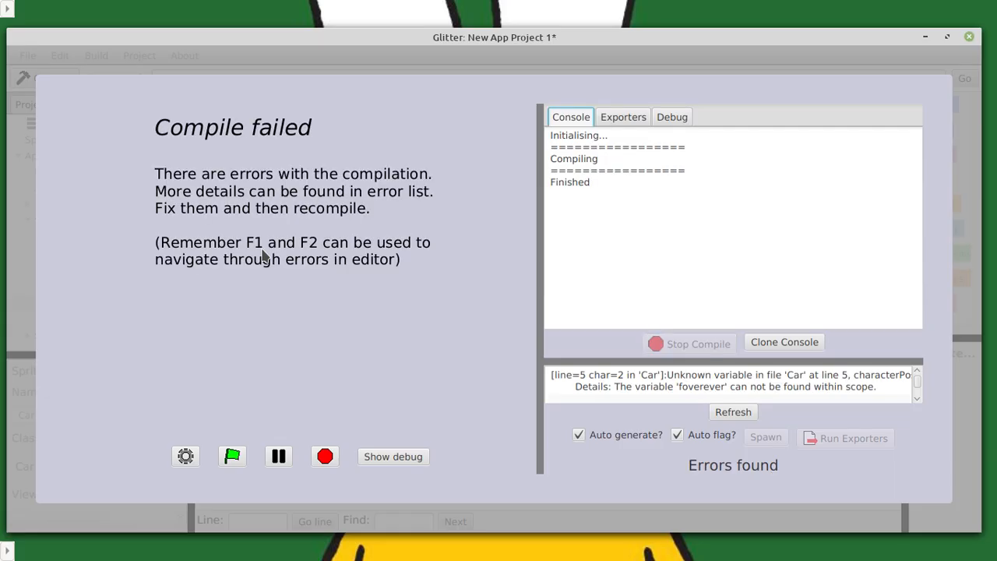
click(669, 381)
key(Escape)
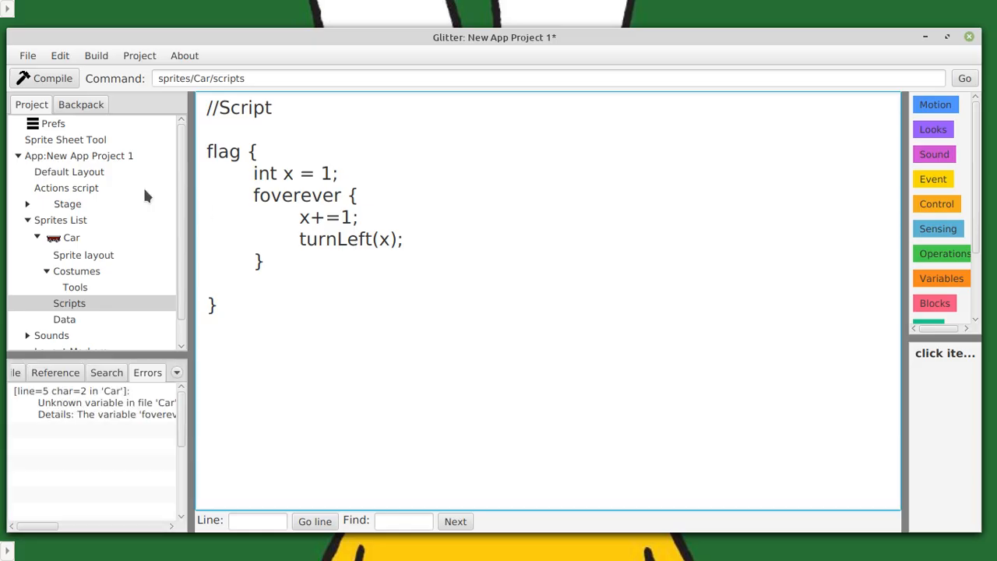
Correct the misspelled loop keyword in the Car script to forever.
click(296, 195)
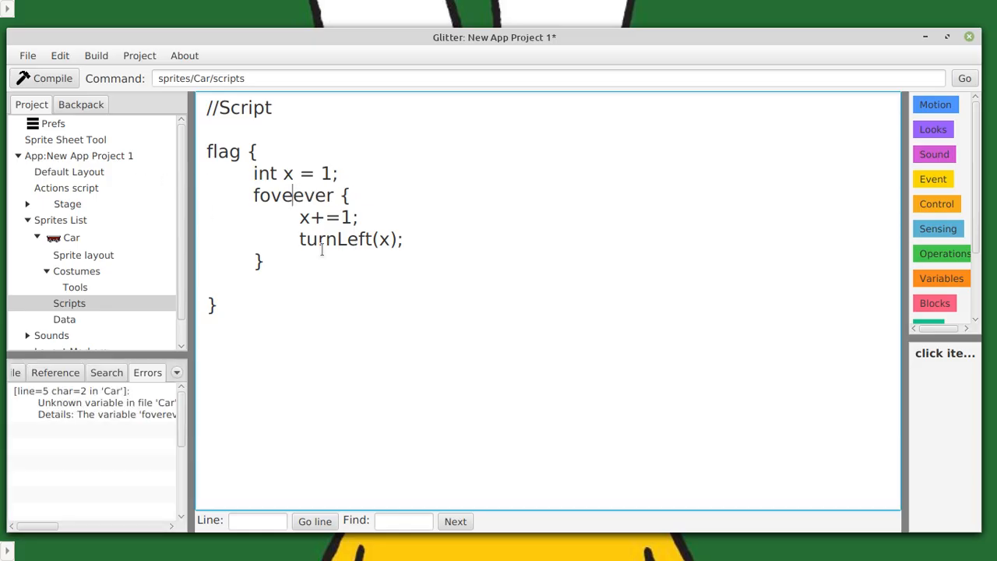
key(BackSpace)
key(BackSpace)
key(BackSpace)
text(5)
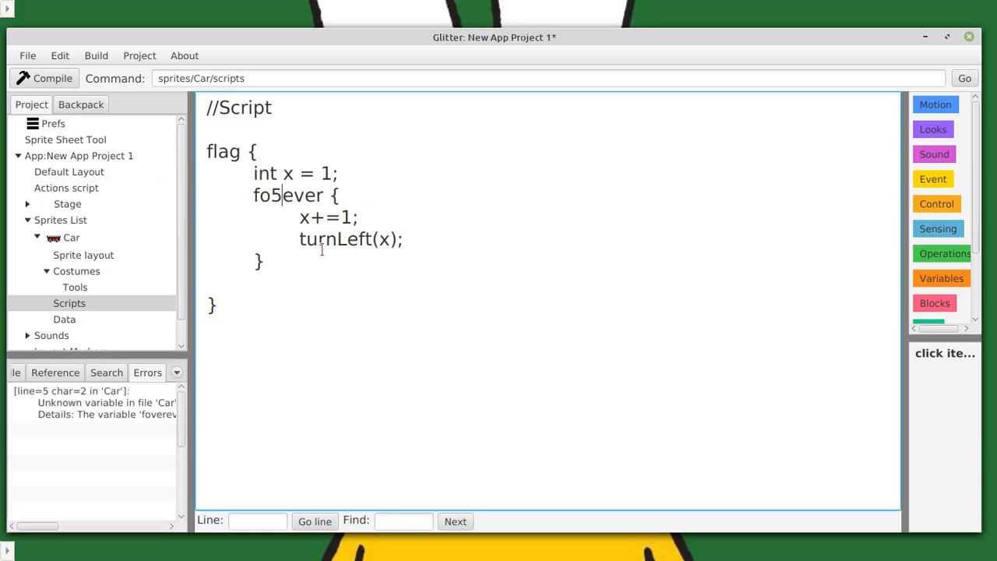
key(BackSpace)
text(r)
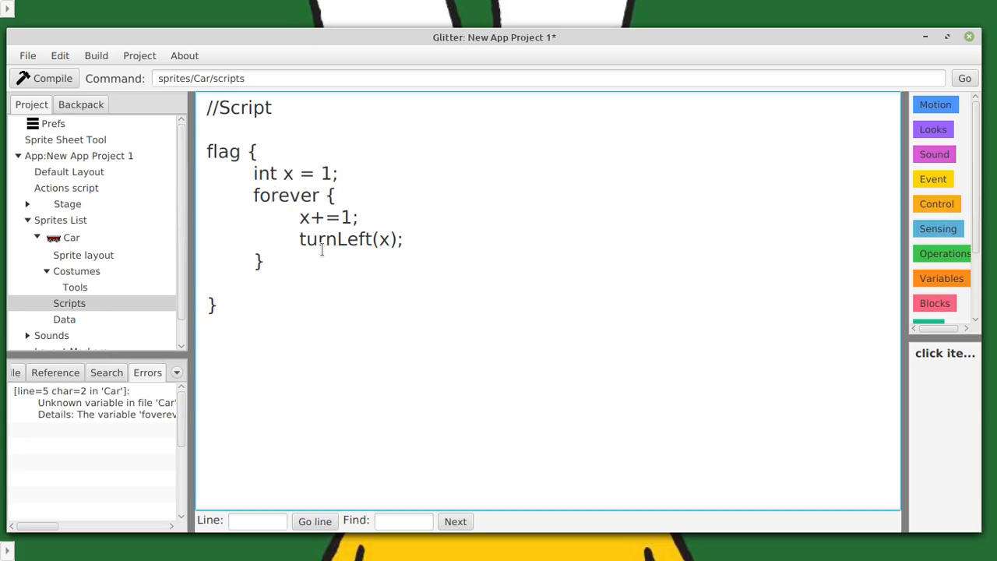
Recompile the project, go to the script line named in the error list, and examine the variable declaration there.
key(F5)
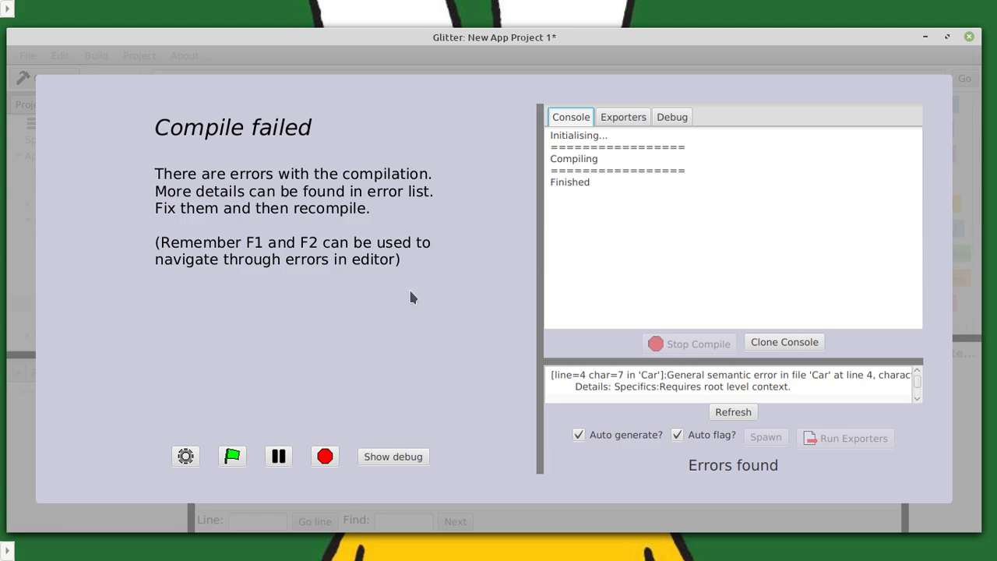
click(495, 335)
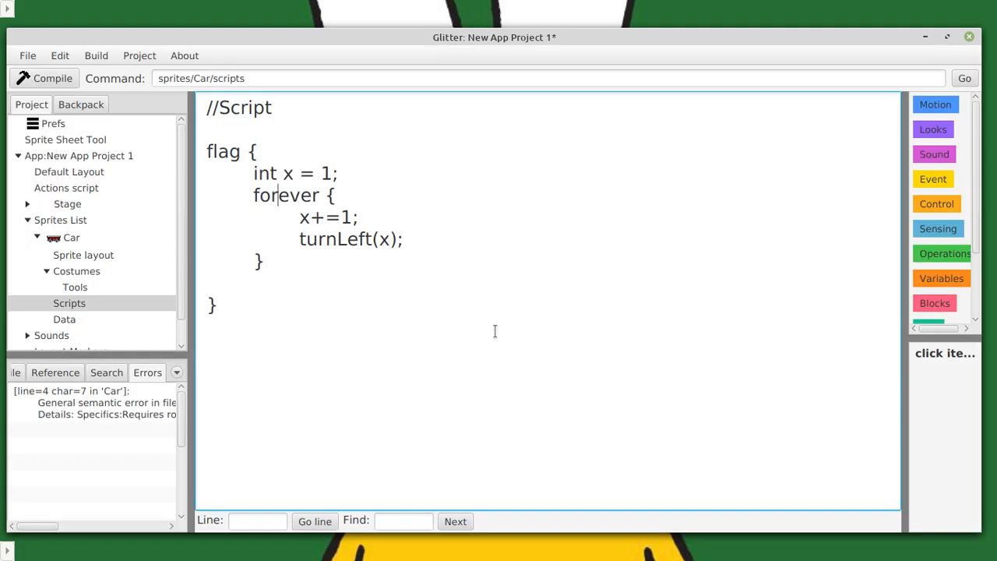
click(156, 409)
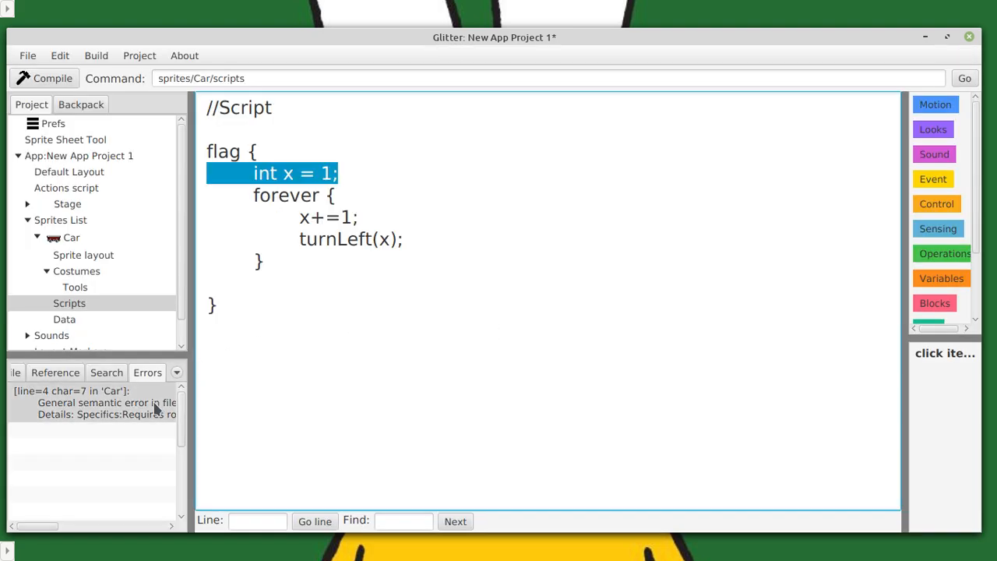
drag(282, 174, 296, 181)
triple_click(296, 180)
scroll(87, 304, down, 1)
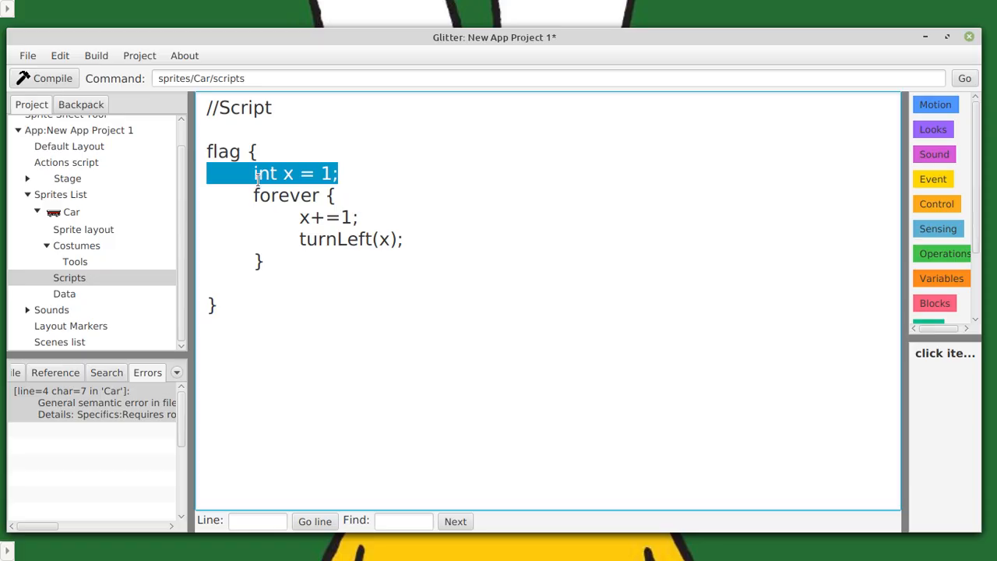
click(289, 196)
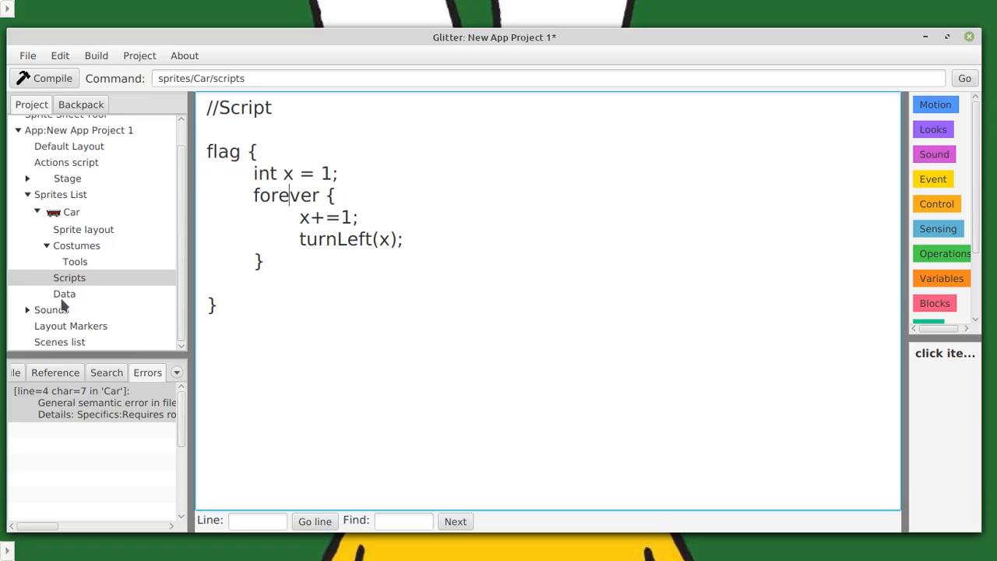
Open the project's Actions script and place the cursor in the empty action editor.
scroll(64, 305, up, 1)
click(67, 188)
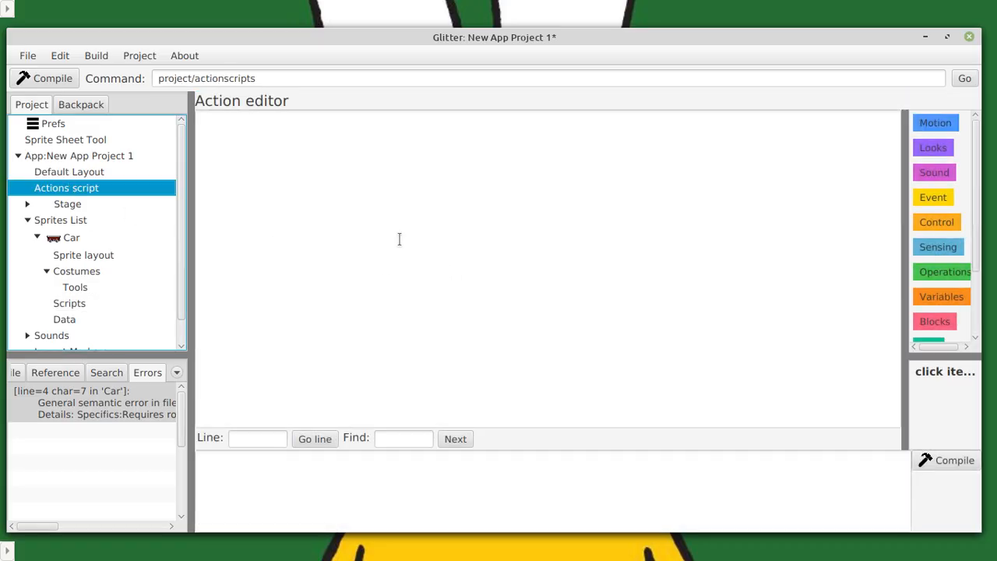
click(378, 193)
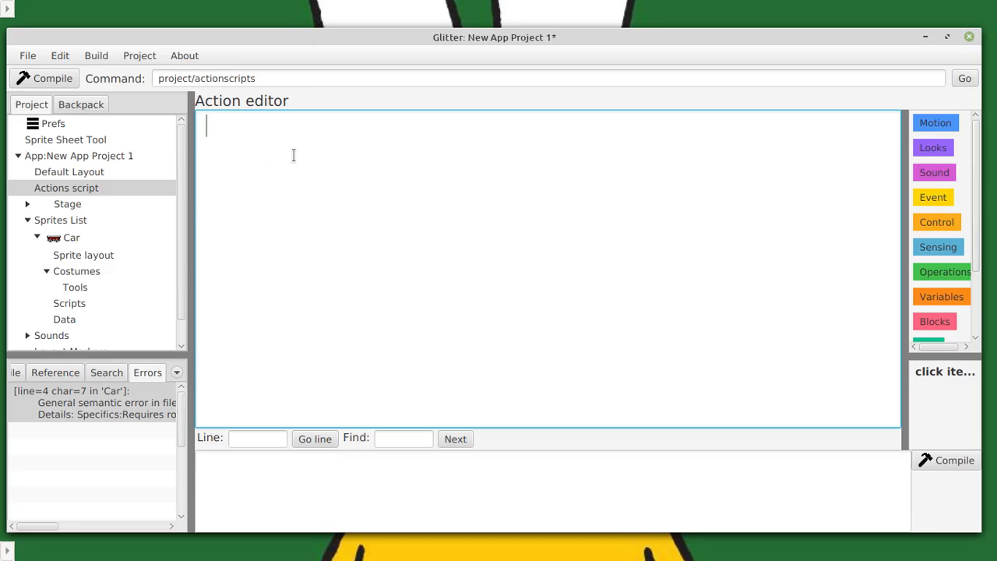
right_click(298, 84)
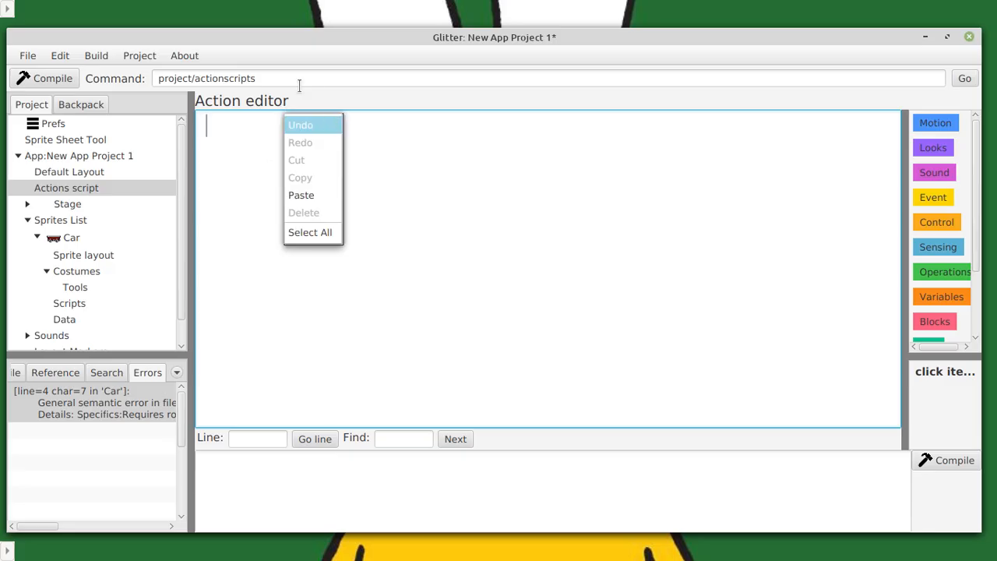
click(300, 31)
Shift the application window slightly and start closing the current project.
mouse_move(298, 34)
mouse_down()
mouse_move(302, 27)
mouse_move(302, 37)
mouse_up()
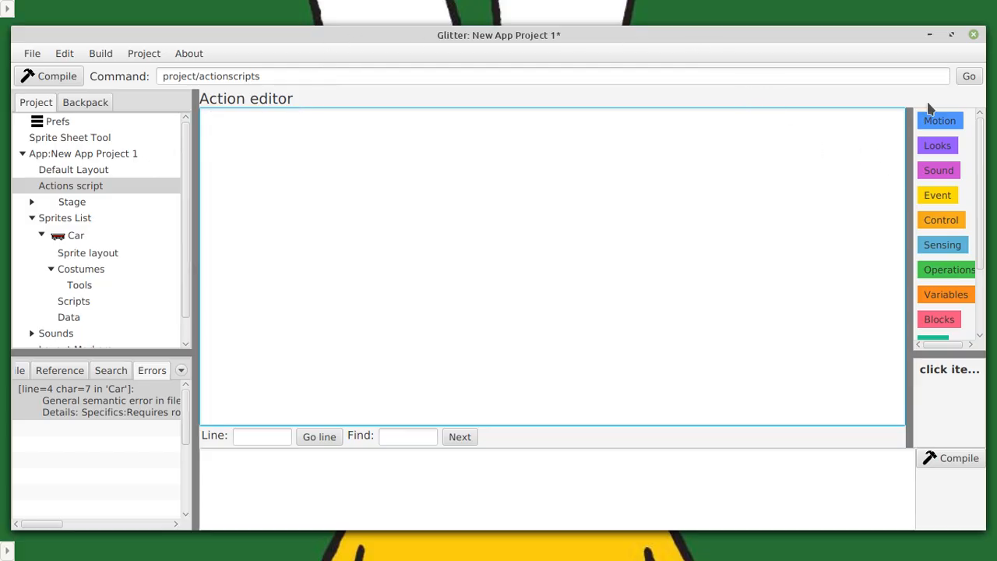
click(974, 36)
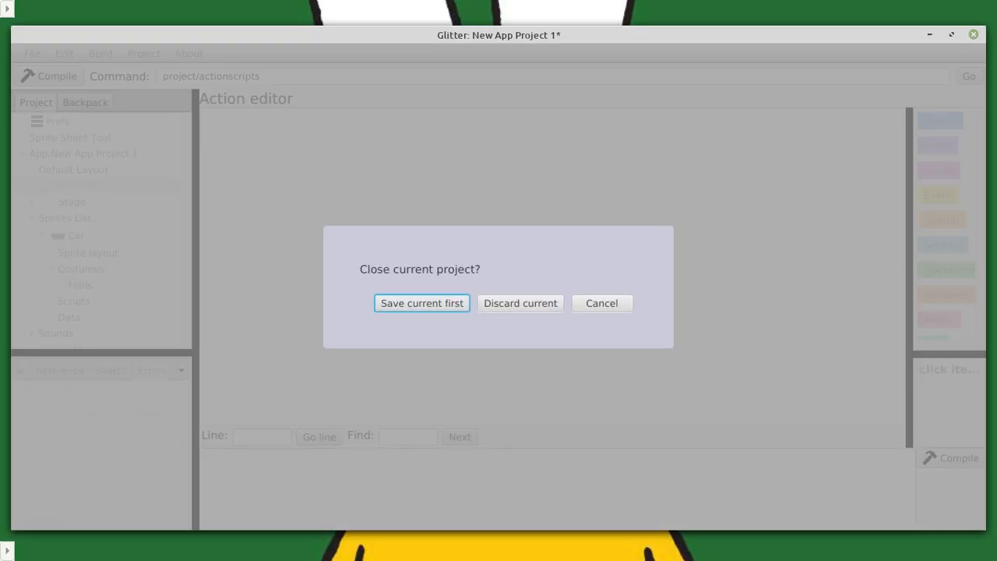